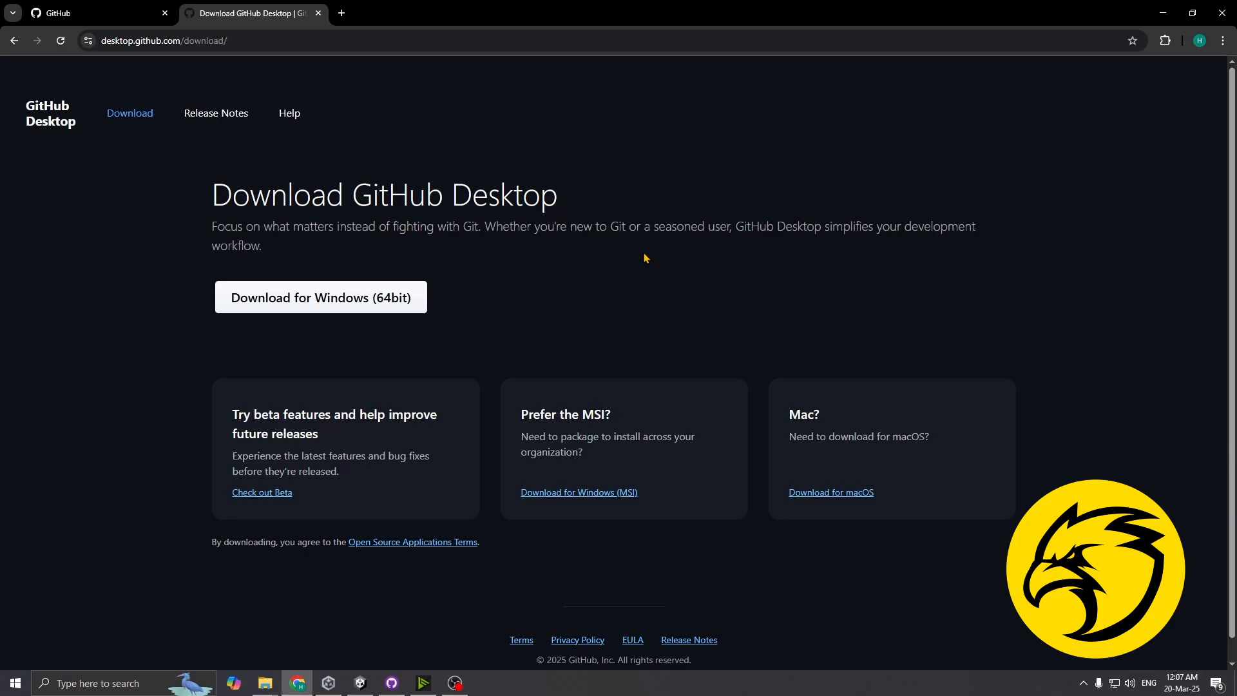
- Search the web for "github desktop" and open the official Download GitHub Desktop page
{"action": "left_click", "coordinate": [254, 40]}
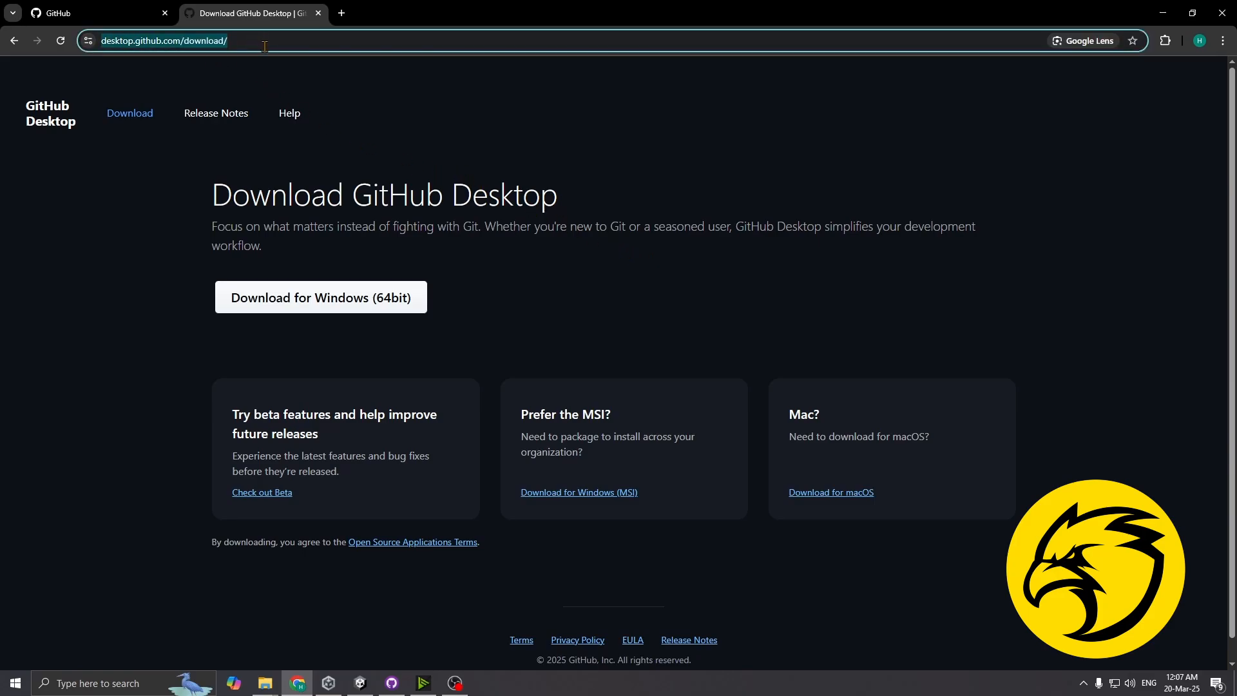
{"action": "type", "text": "github "}
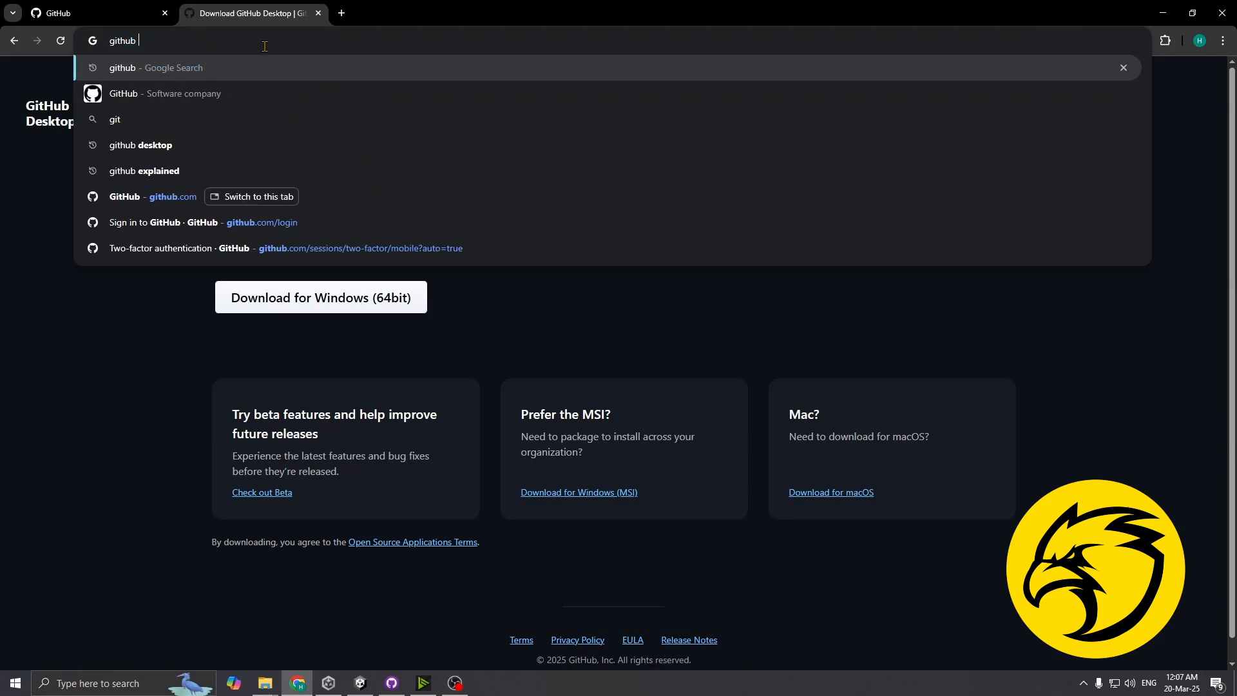
{"action": "type", "text": "desktop"}
{"action": "key", "text": "Return"}
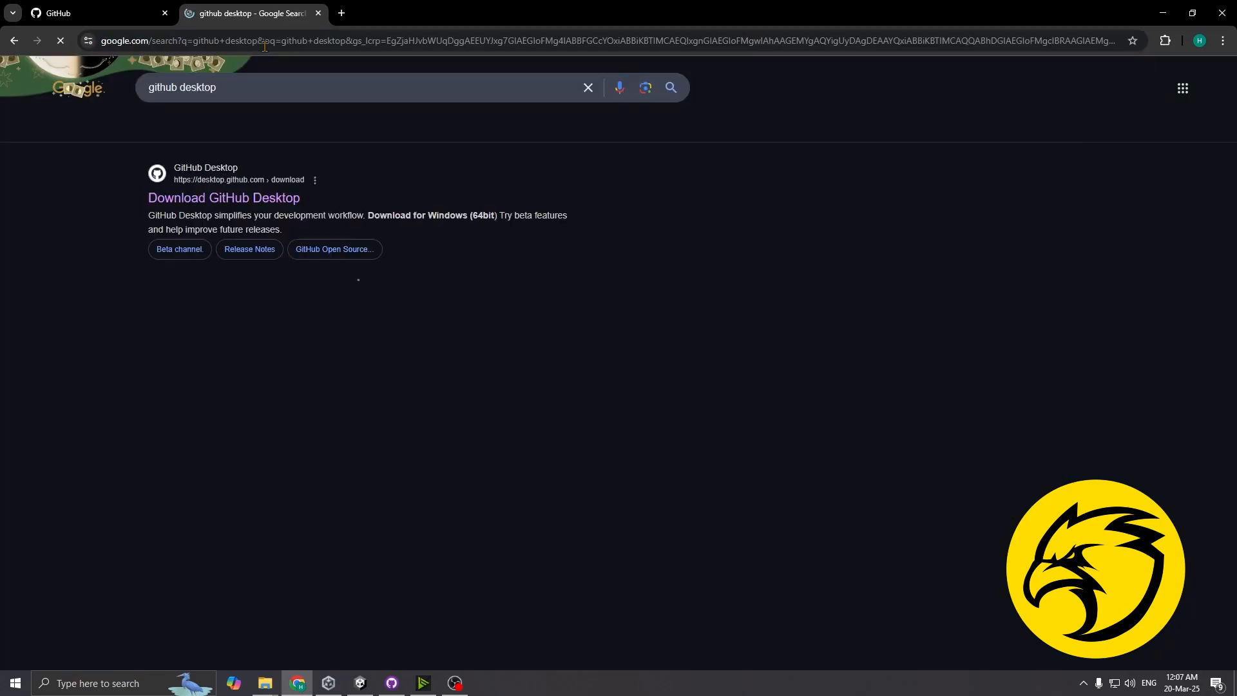
{"action": "left_click", "coordinate": [222, 199]}
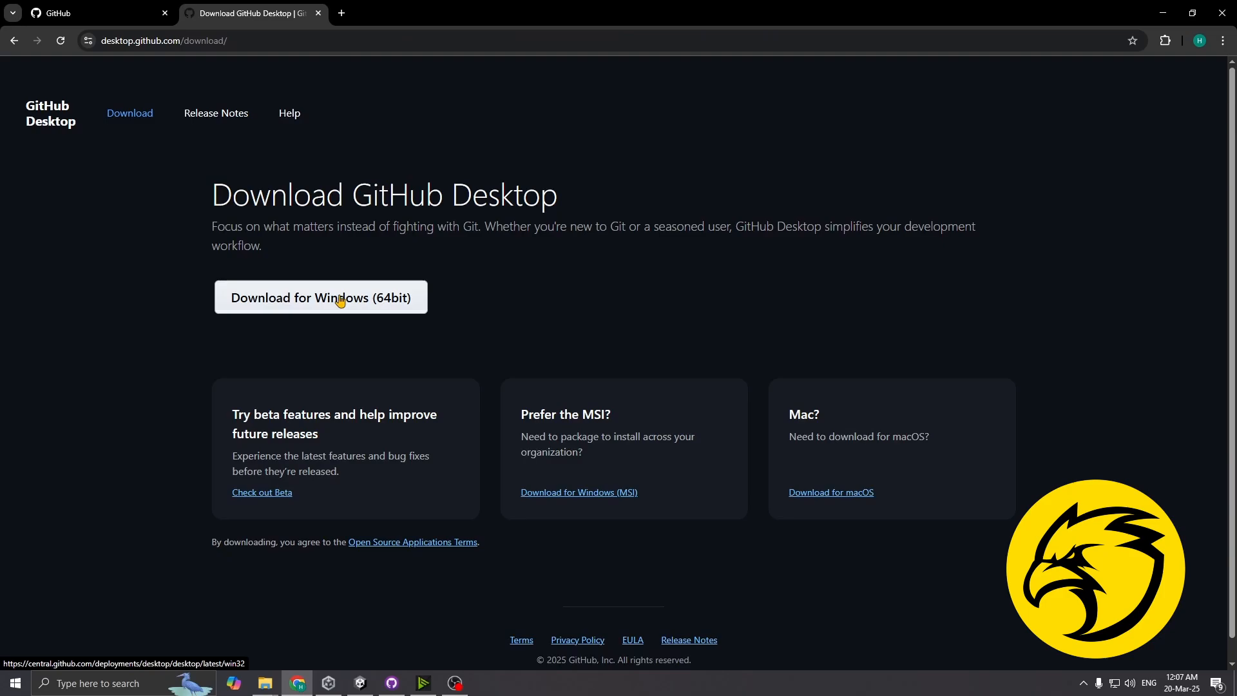
- Search the web for "github" in a new tab, open the GitHub site, then close it and return to the GitHub Desktop download page
{"action": "left_click", "coordinate": [117, 8]}
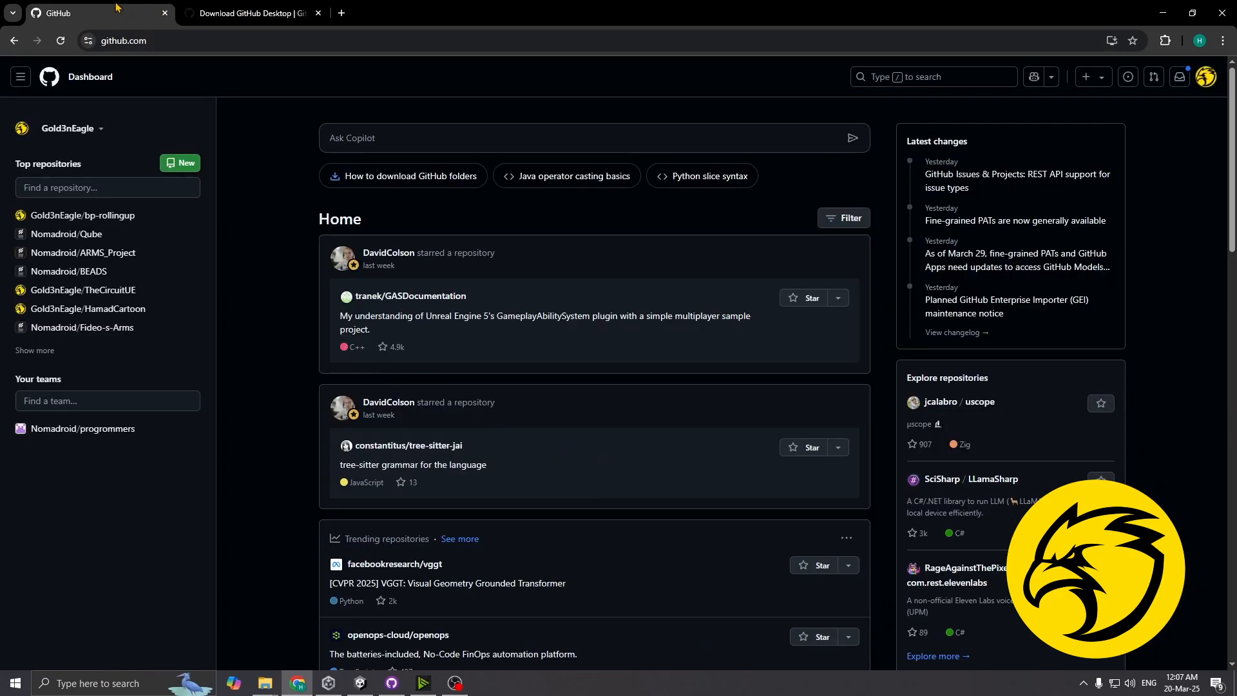
{"action": "left_click", "coordinate": [341, 12]}
{"action": "type", "text": "github"}
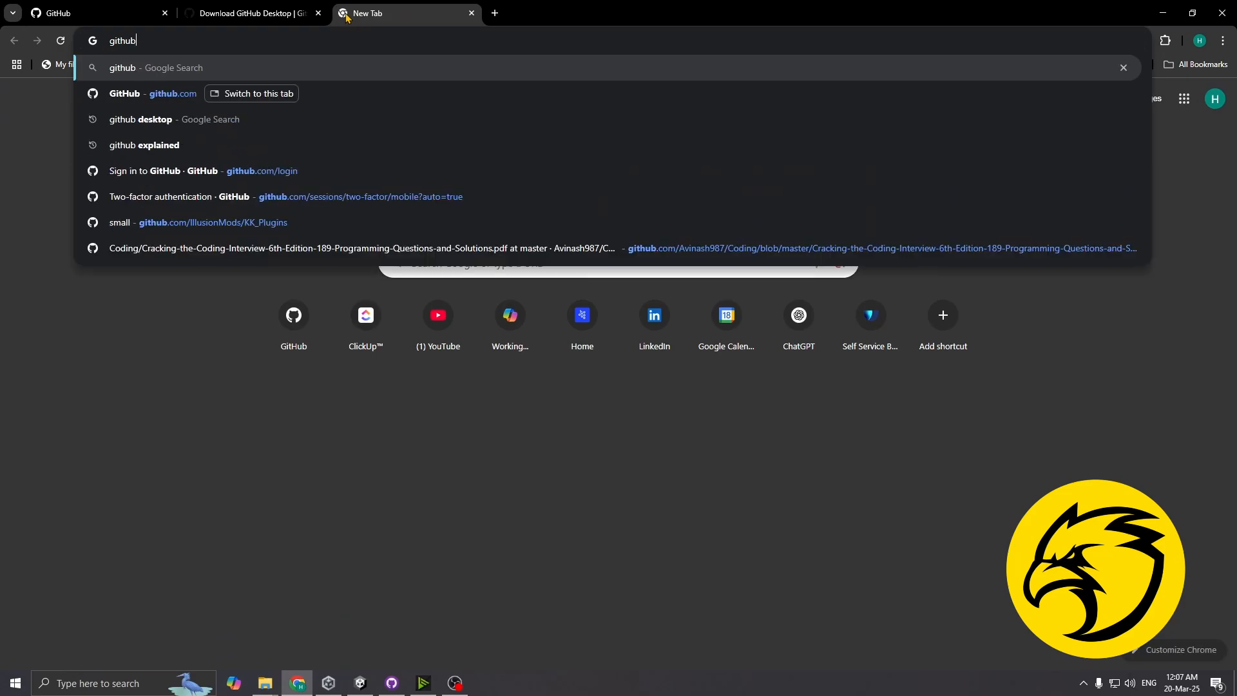
{"action": "key", "text": "Return"}
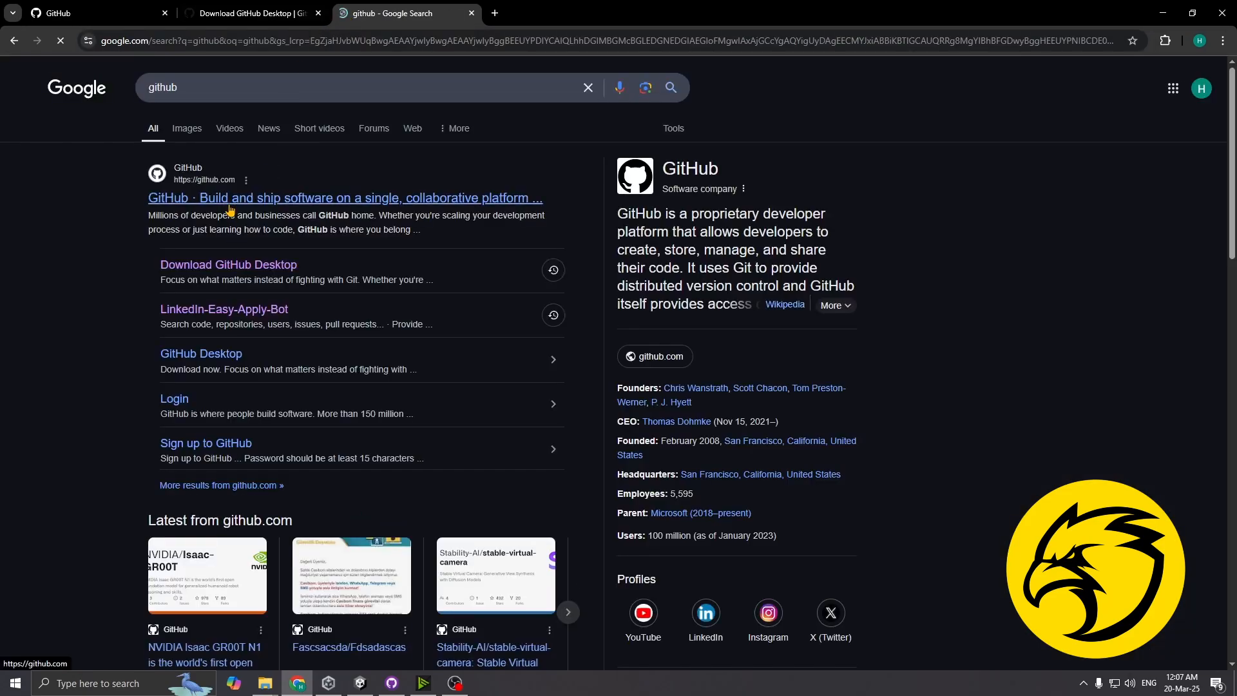
{"action": "left_click", "coordinate": [230, 199]}
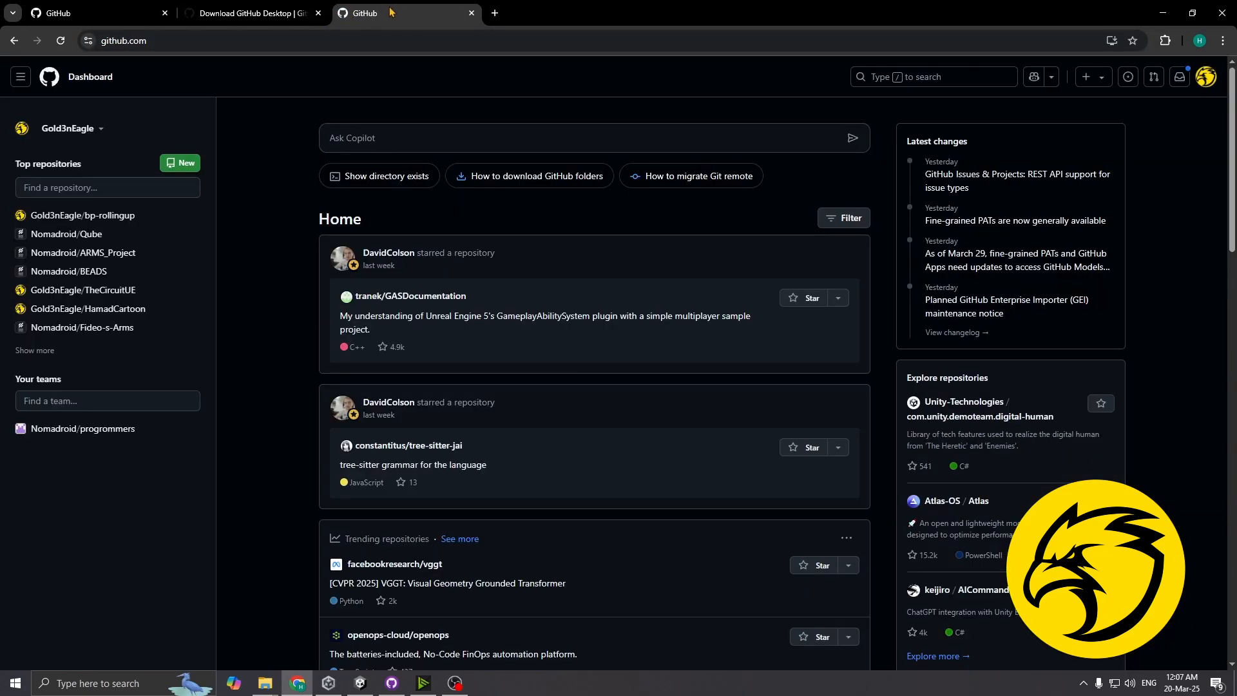
{"action": "middle_click", "coordinate": [390, 9]}
{"action": "left_click", "coordinate": [262, 8]}
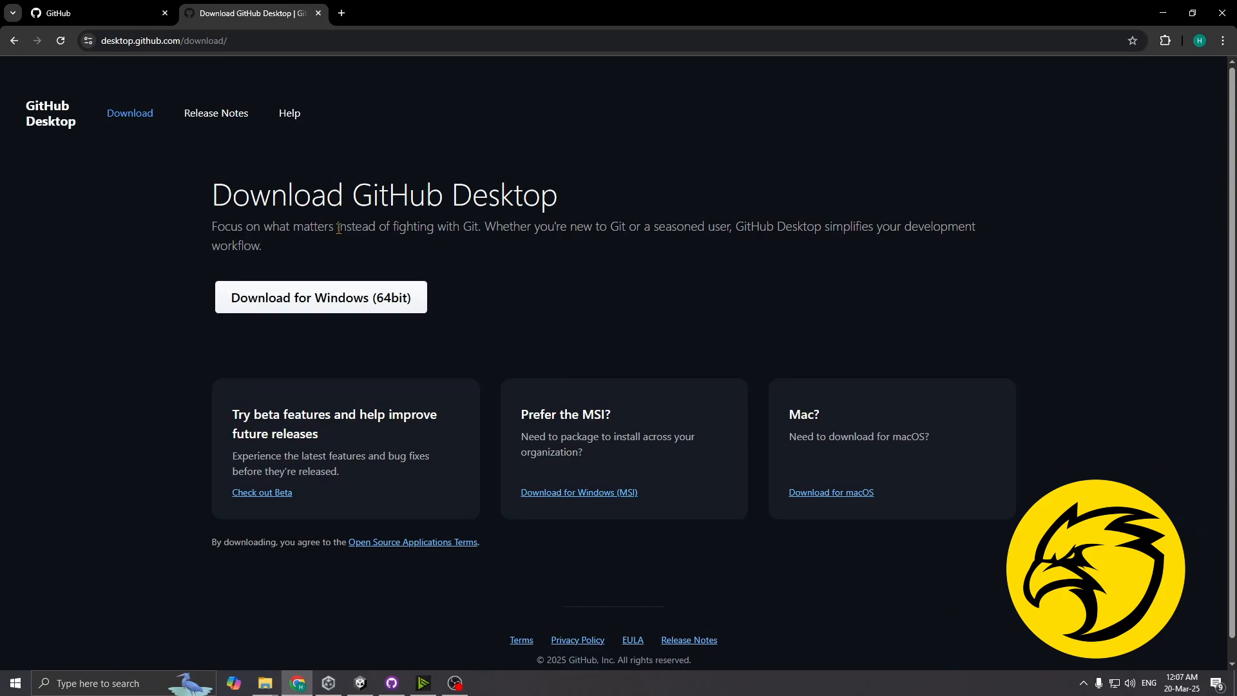
{"action": "left_click_drag", "start_coordinate": [354, 196], "coordinate": [391, 196]}
{"action": "left_click", "coordinate": [391, 195]}
- Start a new repository from the GitHub dashboard and set the personal account as its owner
{"action": "left_click", "coordinate": [49, 14]}
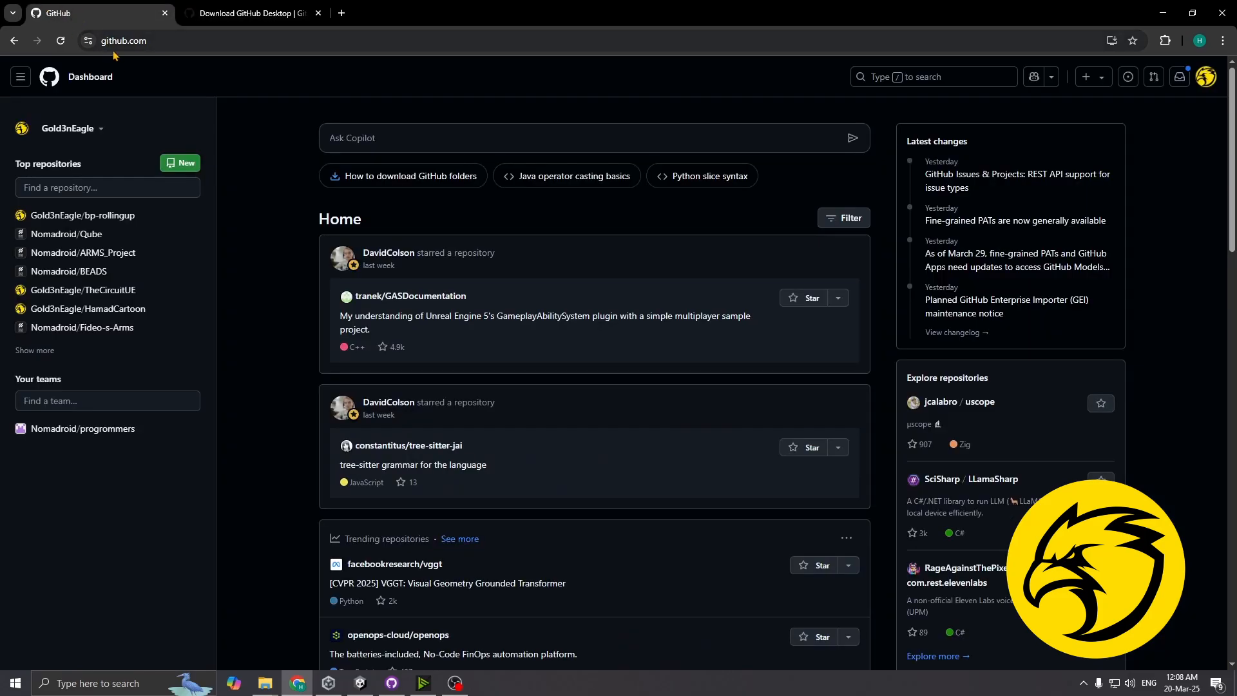
{"action": "left_click", "coordinate": [184, 166]}
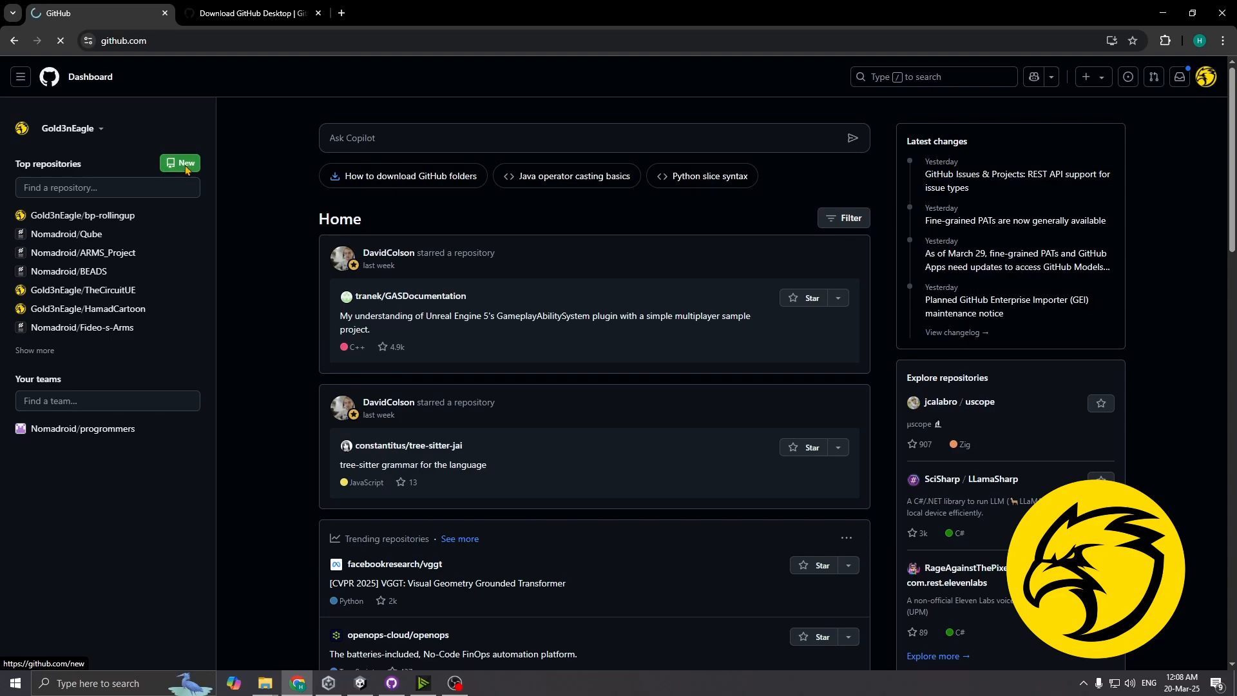
{"action": "left_click", "coordinate": [556, 237]}
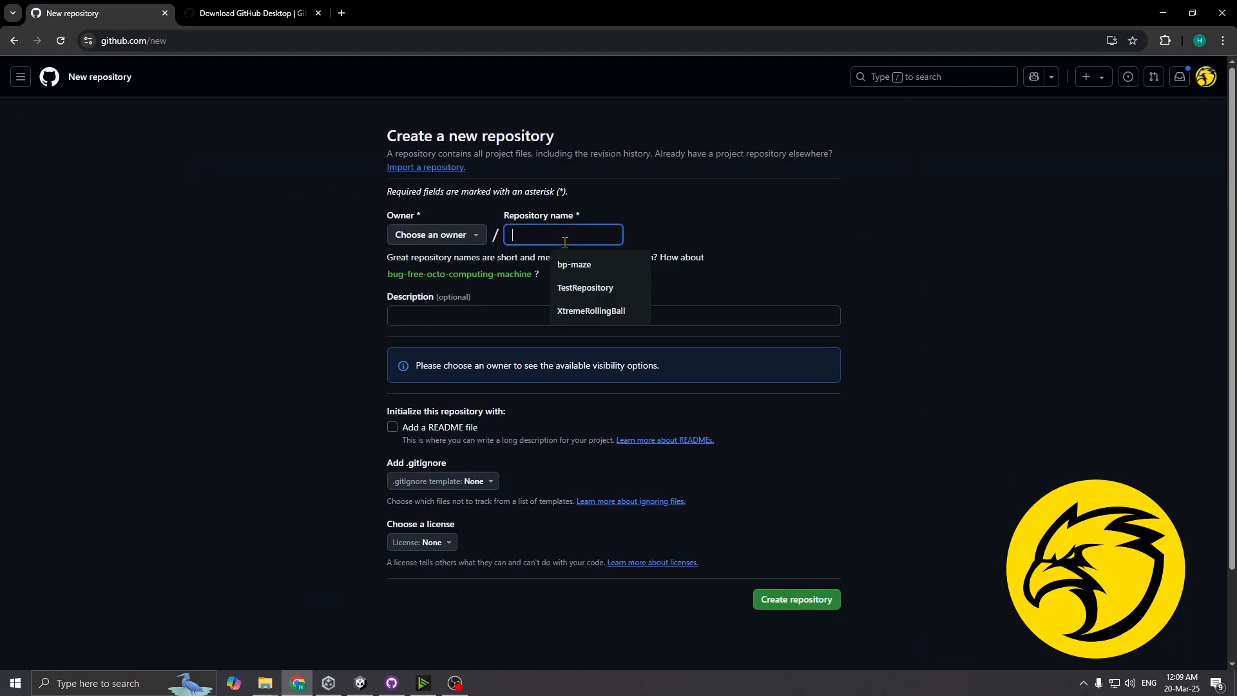
{"action": "left_click", "coordinate": [459, 244]}
{"action": "left_click", "coordinate": [414, 287]}
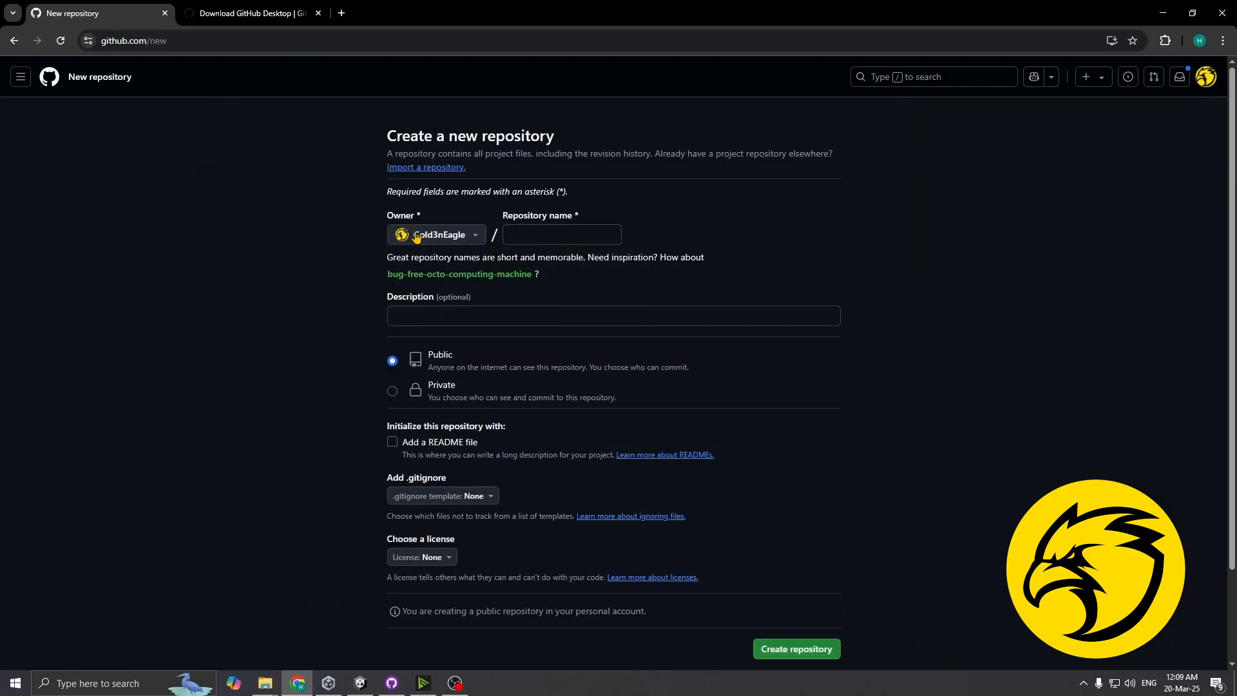
- Name the repository XtremeRollingBall and describe it as an "Xtreme Rolling Ball Game" made for Youtube, including the author's first name
{"action": "left_click", "coordinate": [557, 235]}
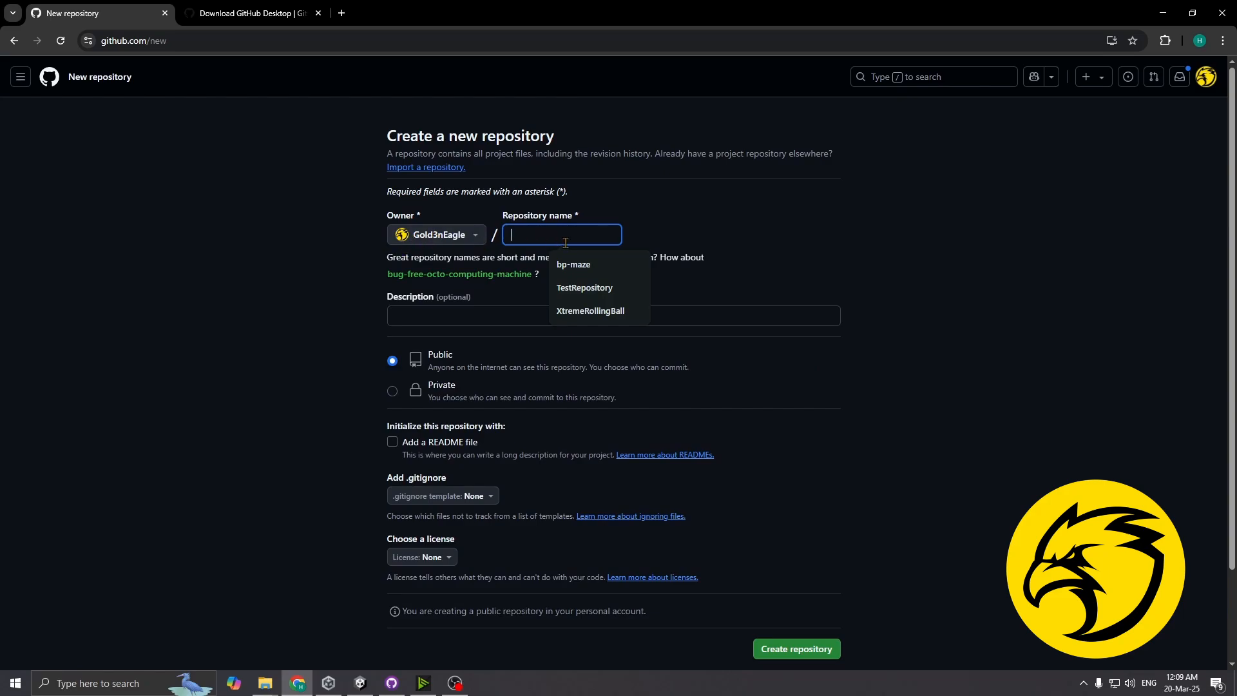
{"action": "left_click", "coordinate": [580, 311]}
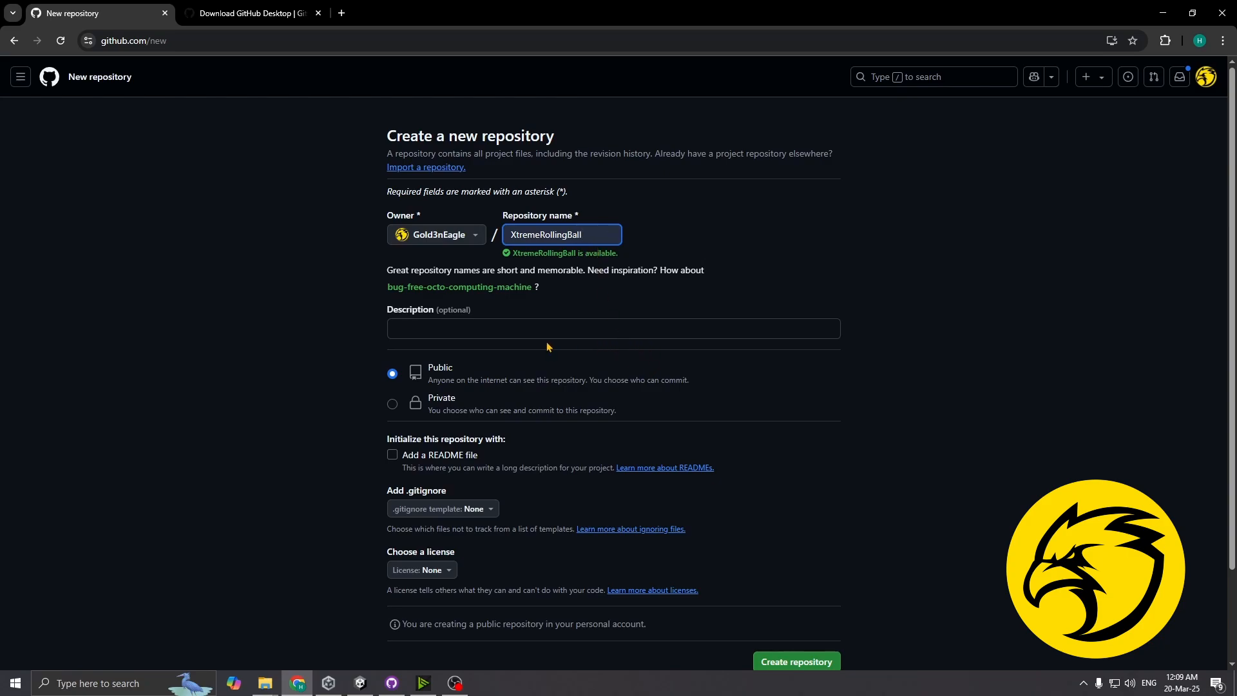
{"action": "left_click", "coordinate": [491, 331]}
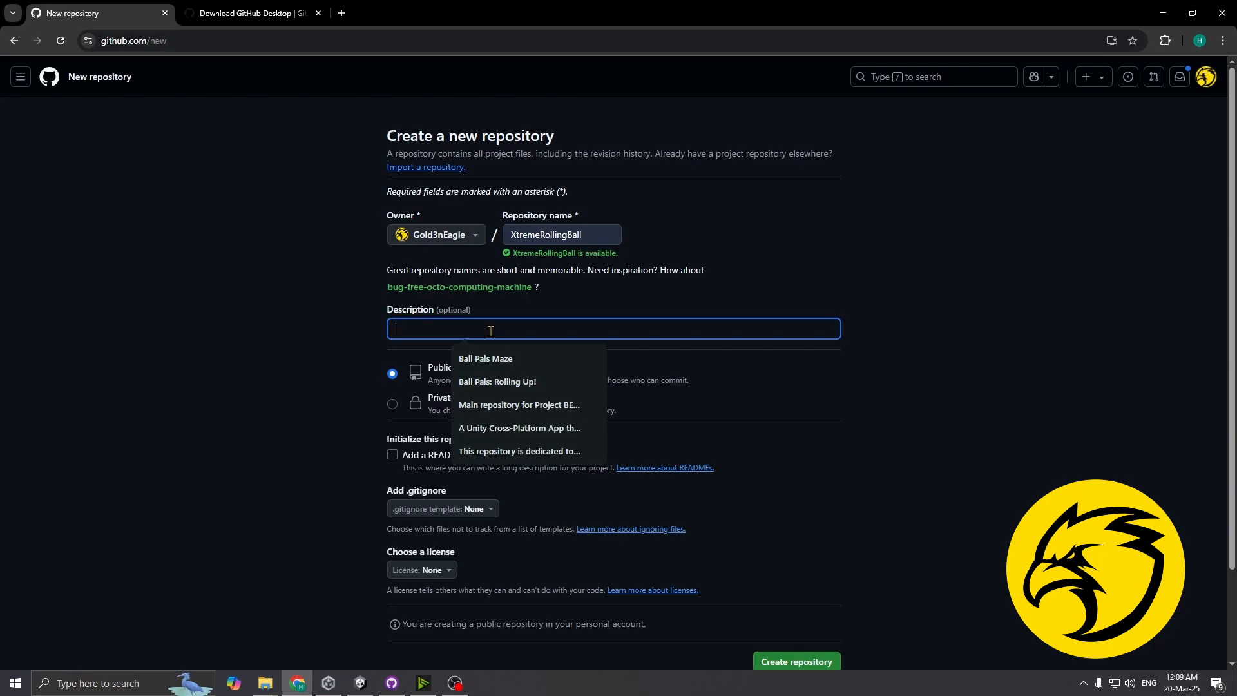
{"action": "type", "text": "Xtreme"}
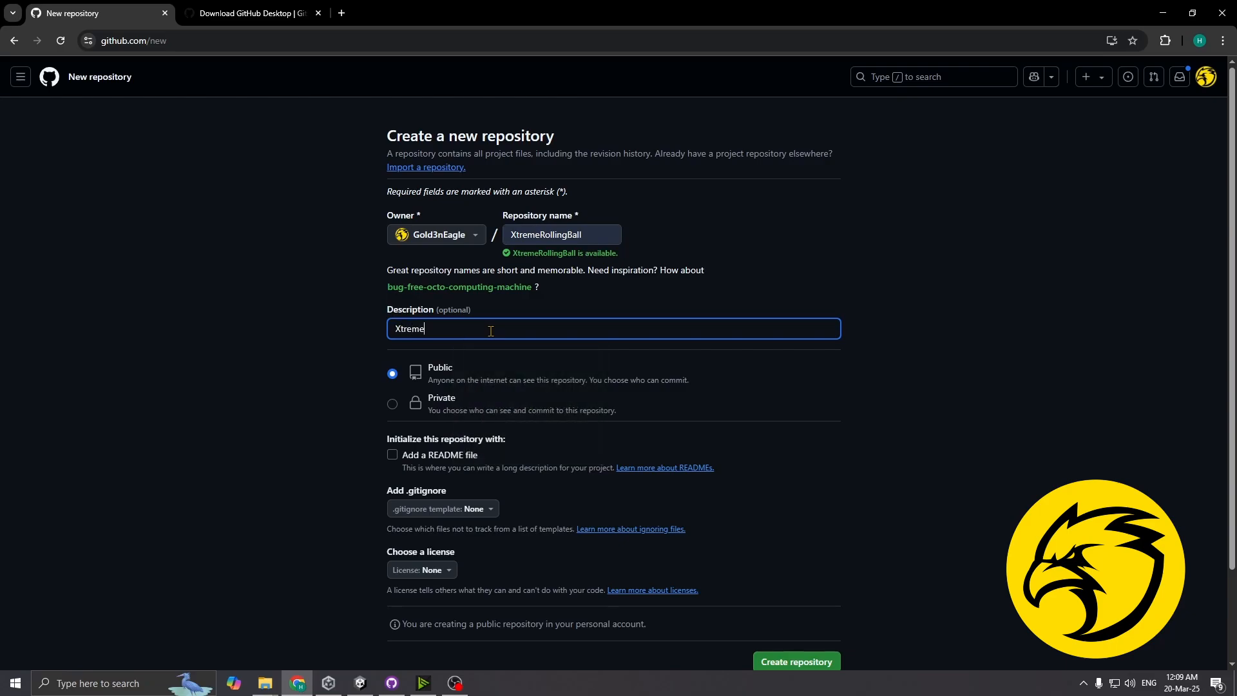
{"action": "type", "text": " Rolling Ball Game made by Haetham for Youtube"}
{"action": "left_click", "coordinate": [361, 393]}
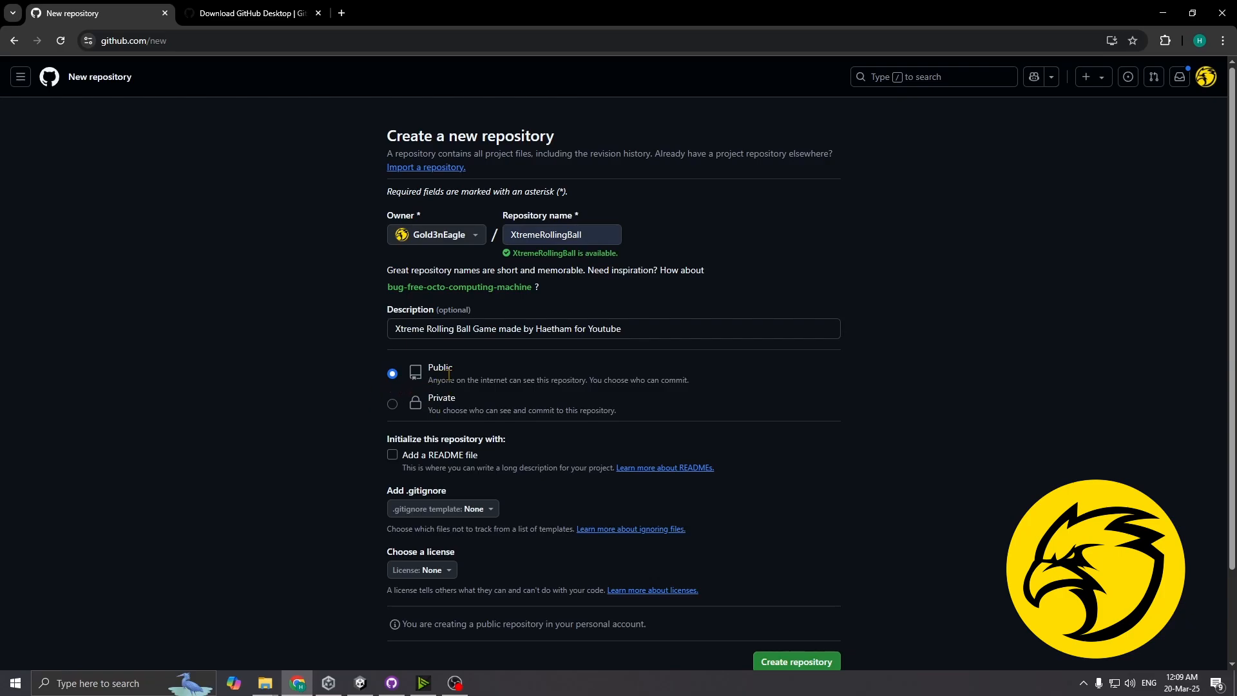
- Try the Private visibility, set the repository back to Public, and include a README file
{"action": "left_click", "coordinate": [434, 405]}
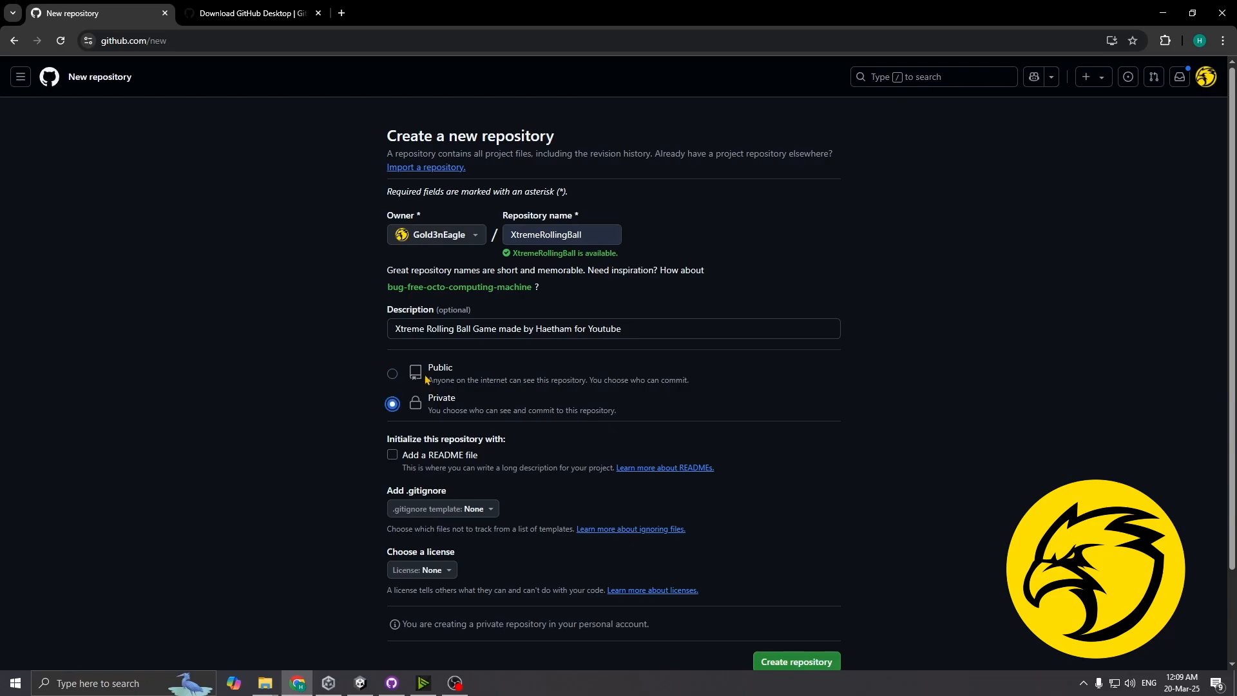
{"action": "left_click", "coordinate": [431, 376]}
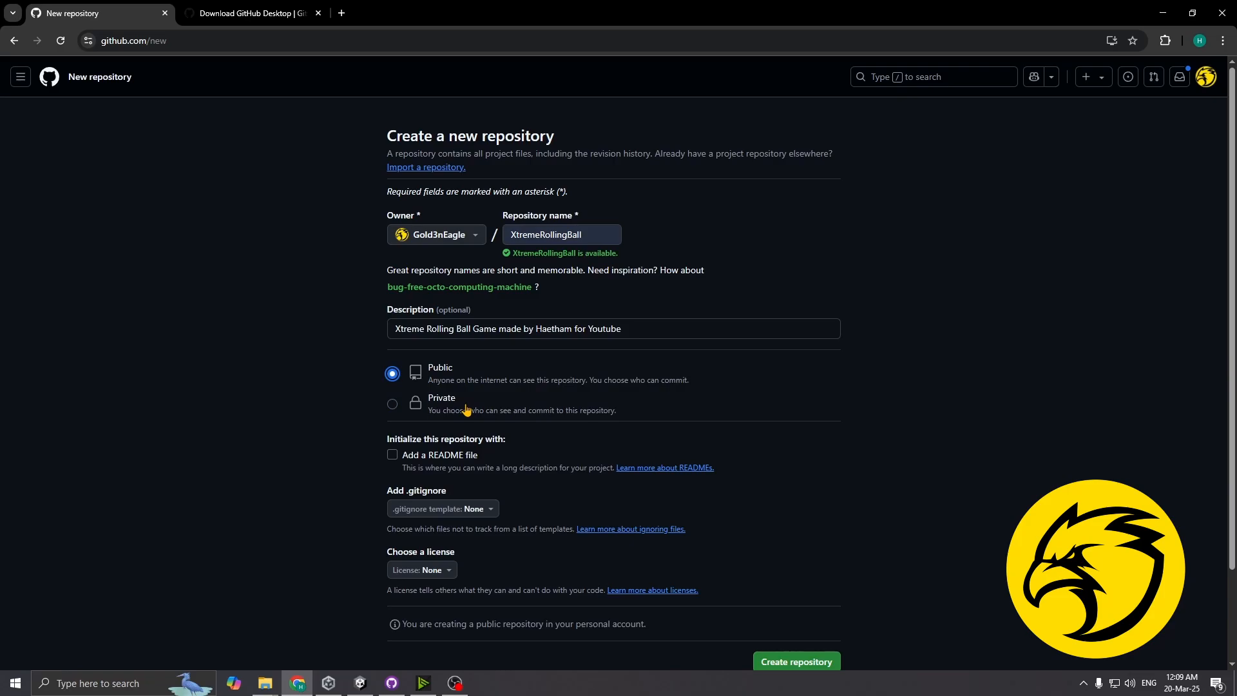
{"action": "scroll", "coordinate": [457, 392], "scroll_direction": "down", "scroll_amount": 1}
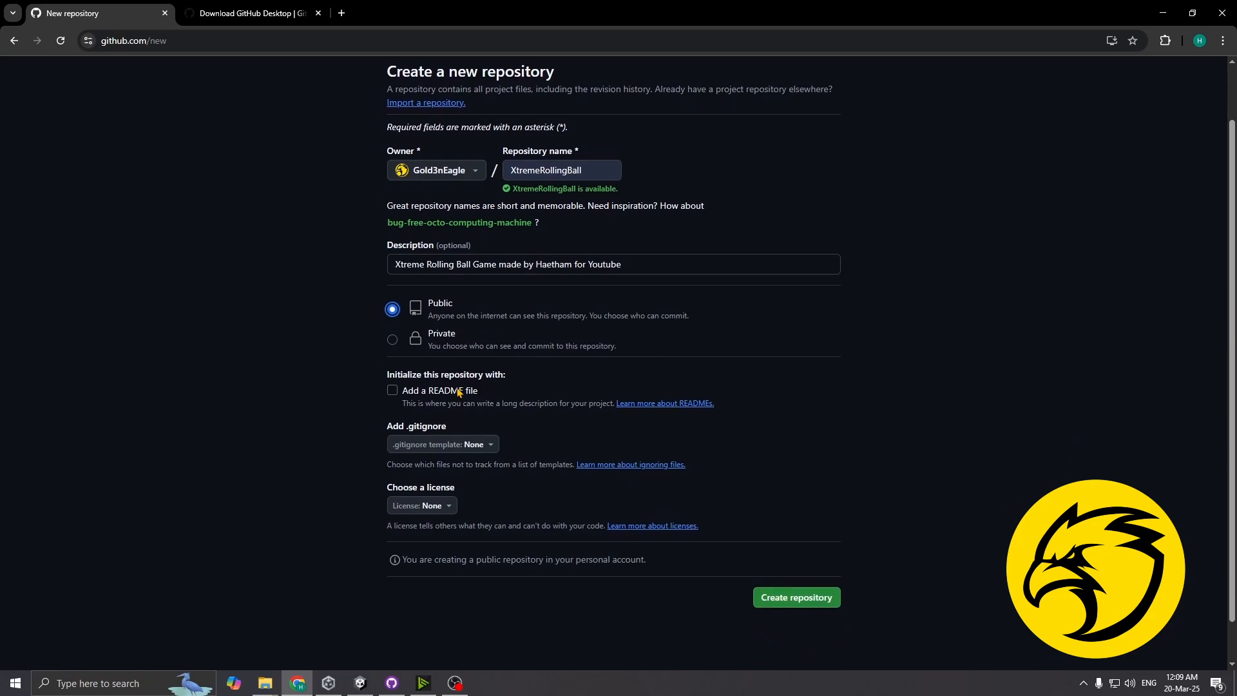
{"action": "left_click", "coordinate": [415, 391]}
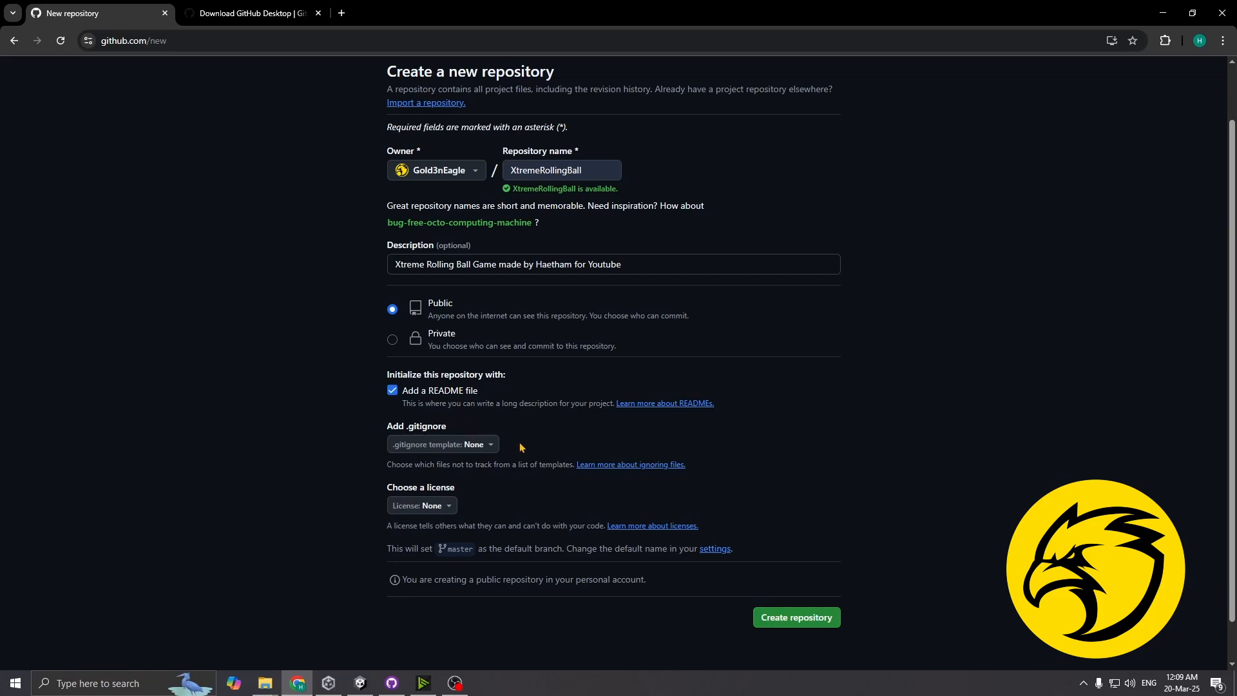
- Set the repository's .gitignore template to Unity
{"action": "left_click", "coordinate": [462, 449]}
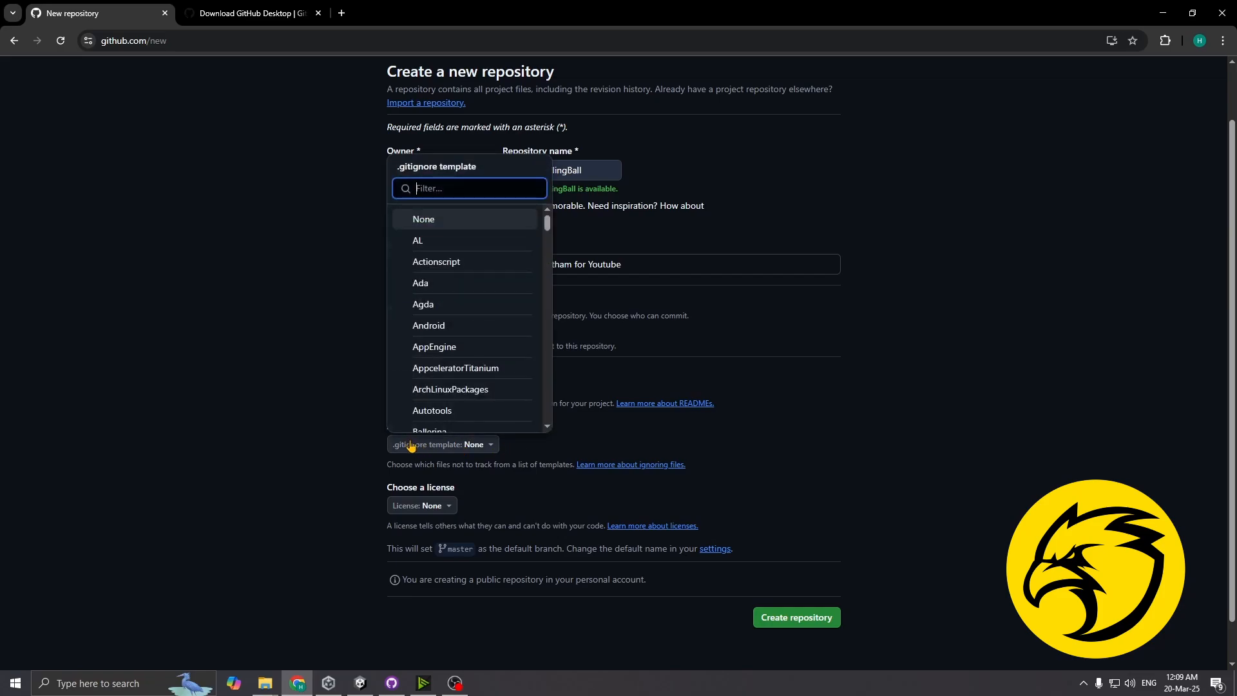
{"action": "type", "text": "unity"}
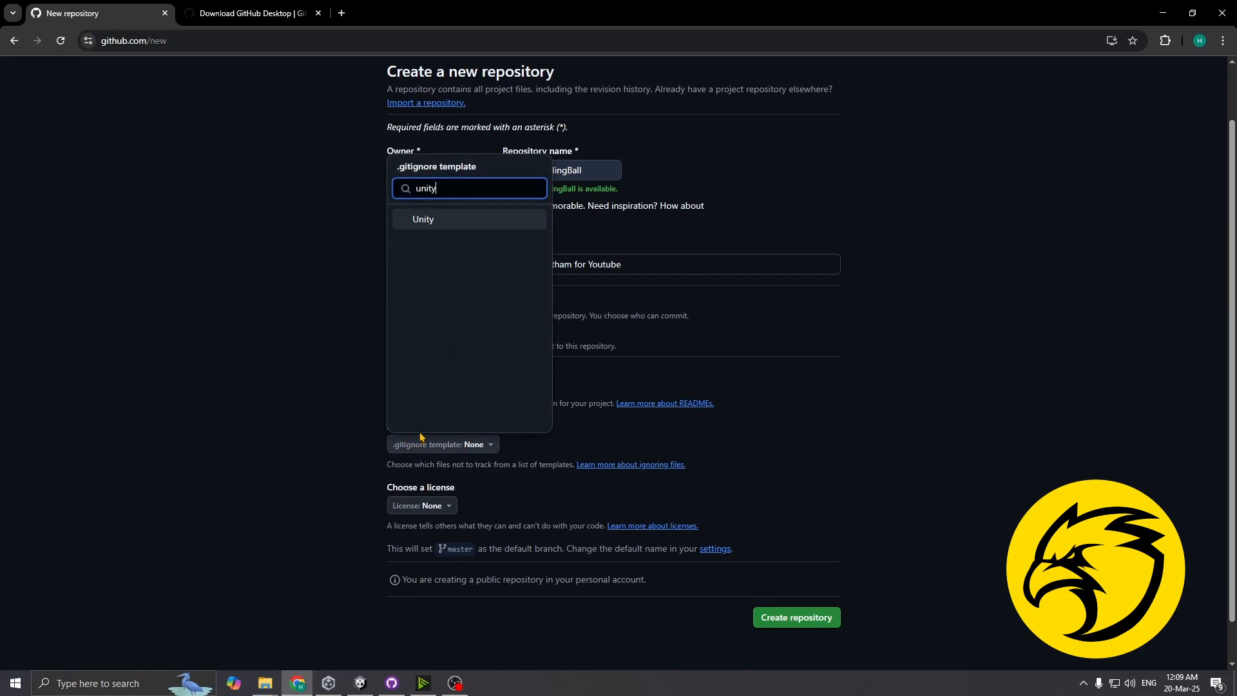
{"action": "left_click", "coordinate": [444, 226]}
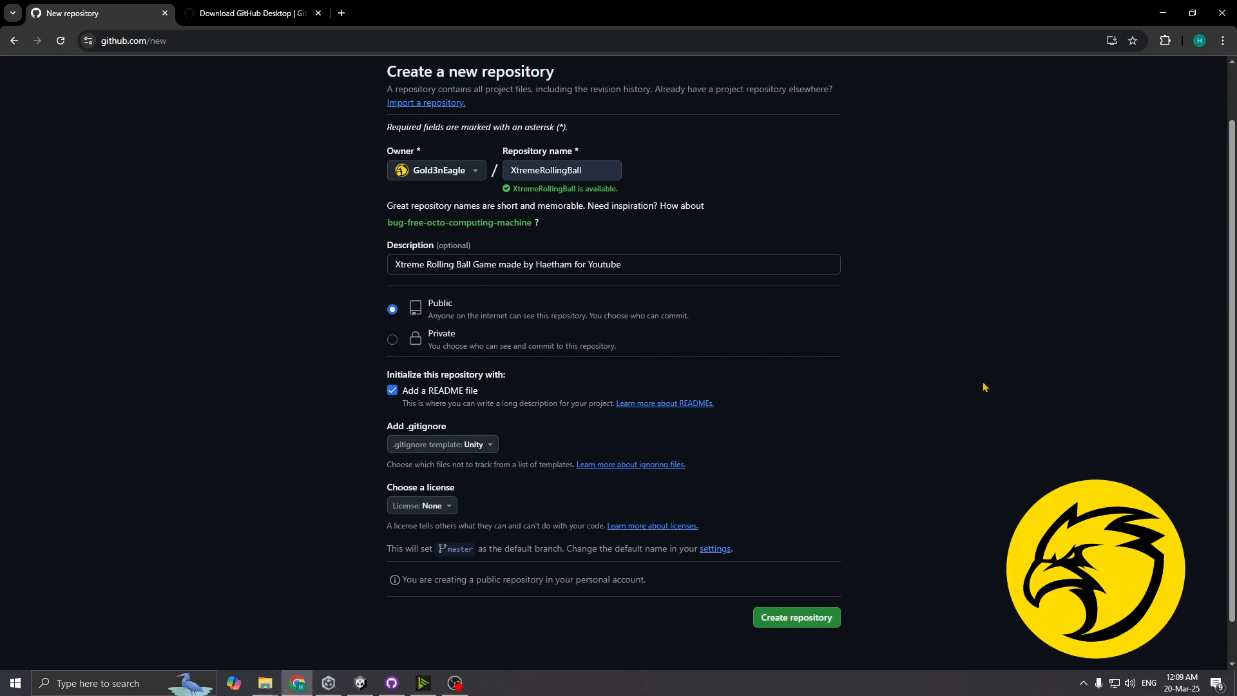
- Close two of the three duplicate Github folder windows in File Explorer
{"action": "mouse_move", "coordinate": [264, 683]}
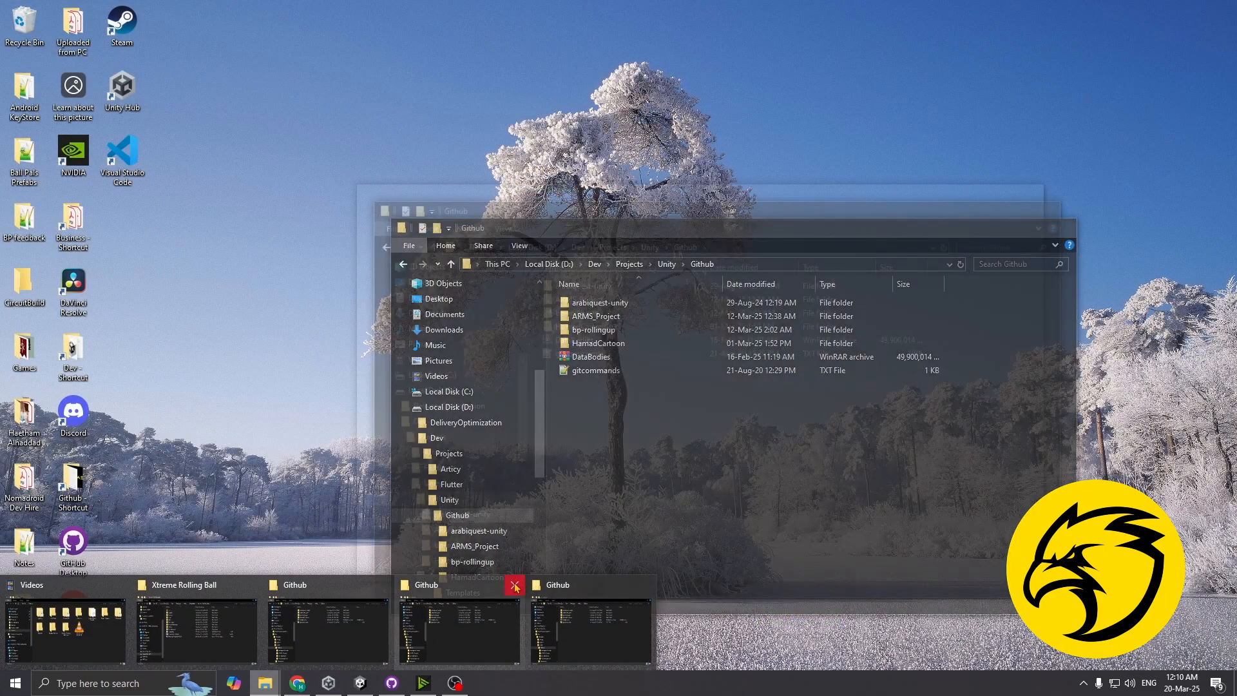
{"action": "left_click", "coordinate": [515, 586]}
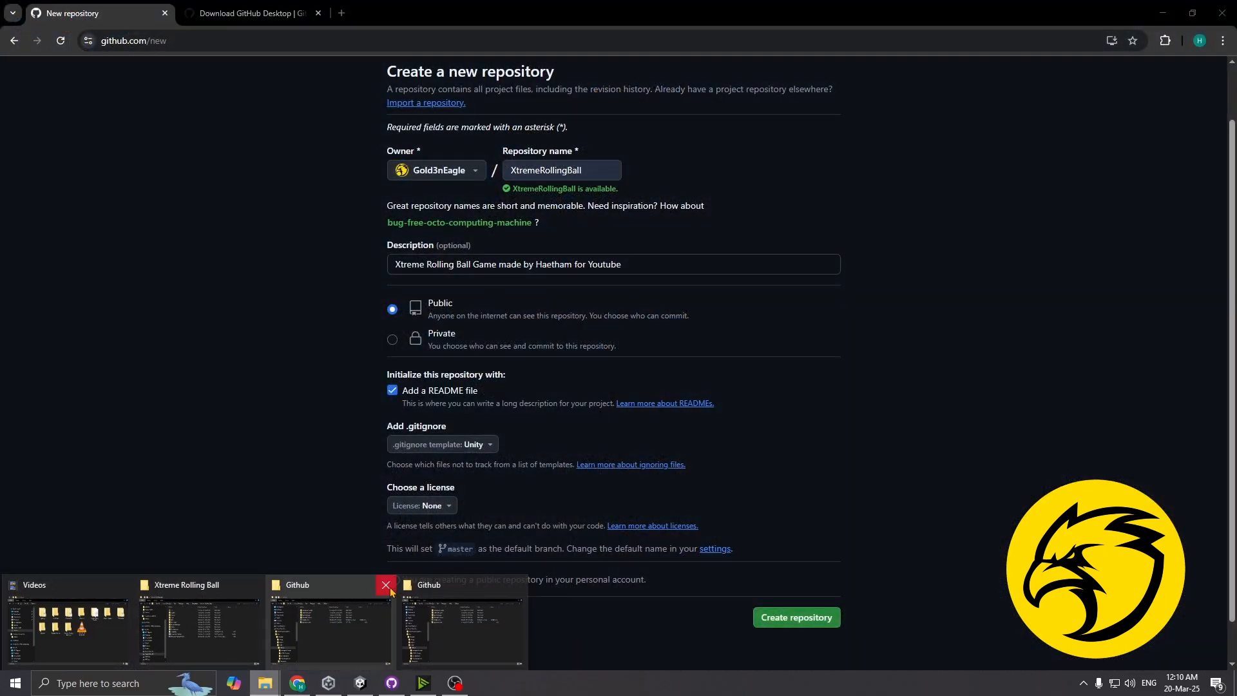
{"action": "left_click", "coordinate": [389, 586]}
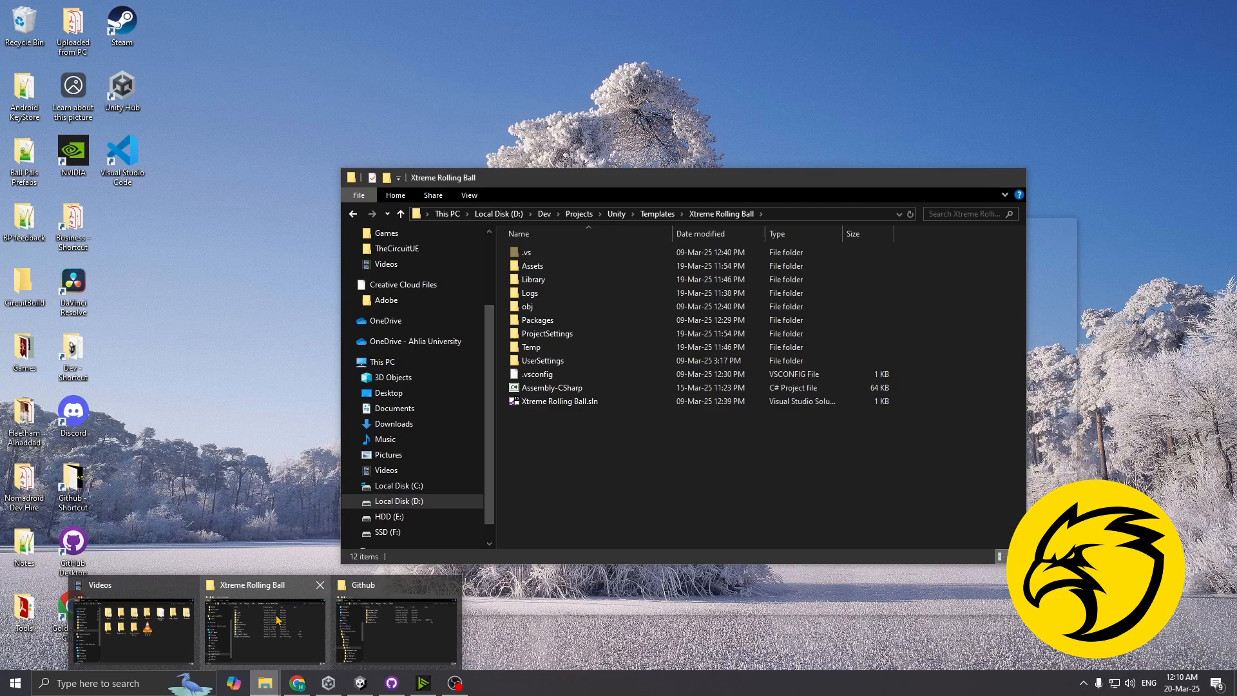
- Bring up the Xtreme Rolling Ball project folder and check the size of its Library folder in the properties
{"action": "left_click", "coordinate": [300, 592]}
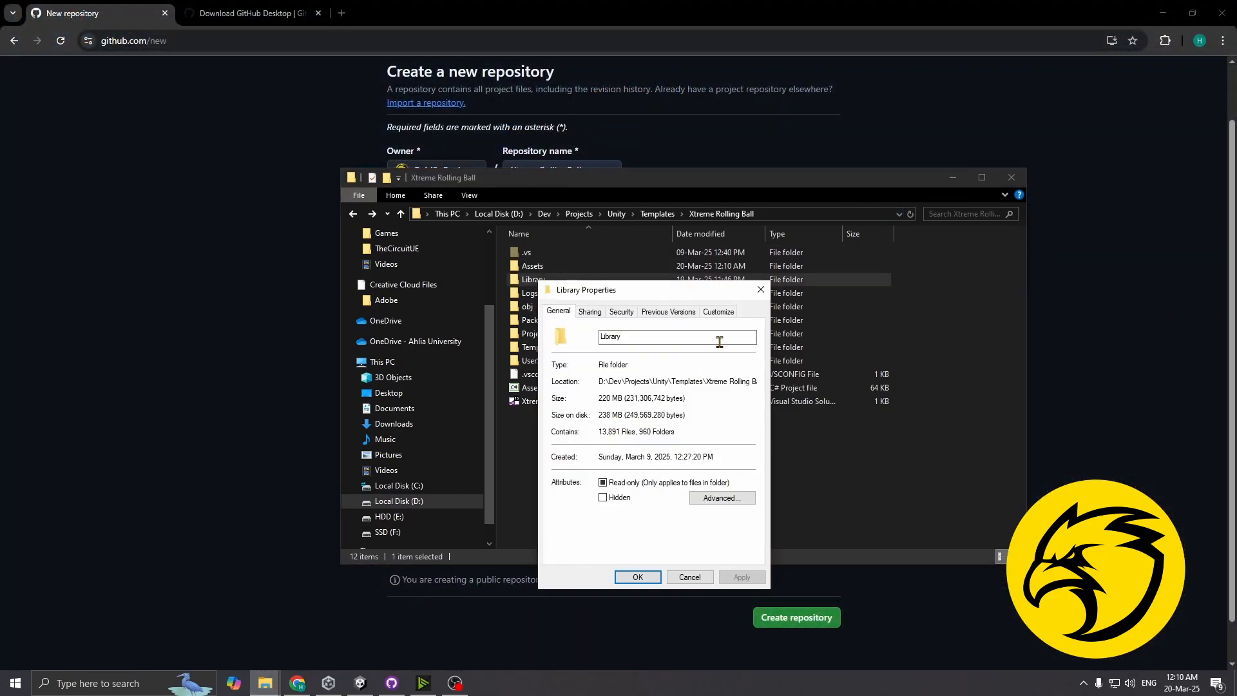
{"action": "left_click", "coordinate": [761, 289]}
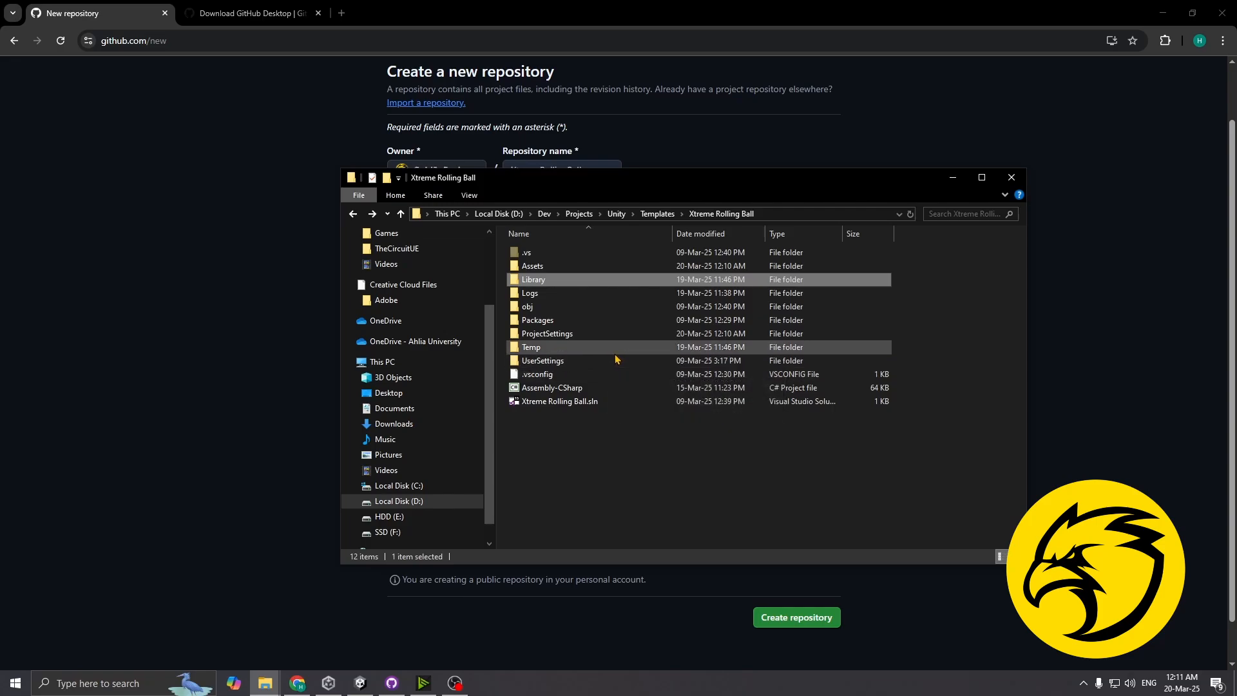
{"action": "left_click", "coordinate": [628, 488]}
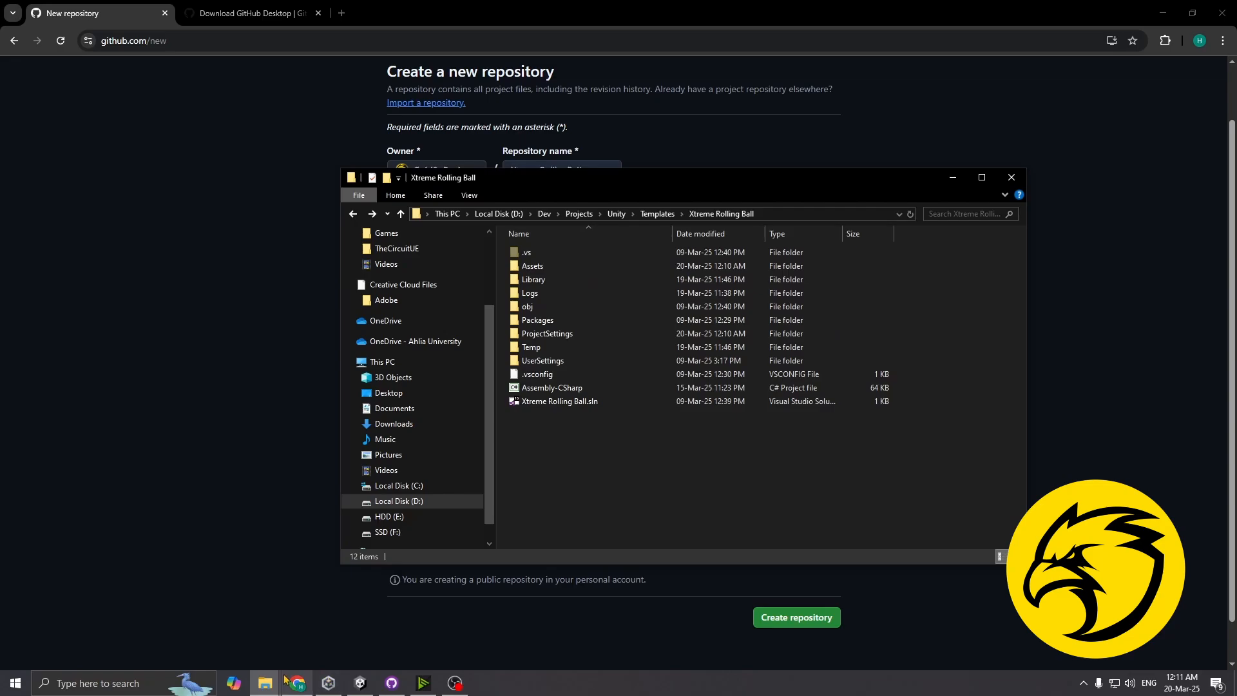
- Open the .gitignore file of the bp-rollingup project in the Github folder to examine its ignored folders
{"action": "left_click", "coordinate": [265, 683]}
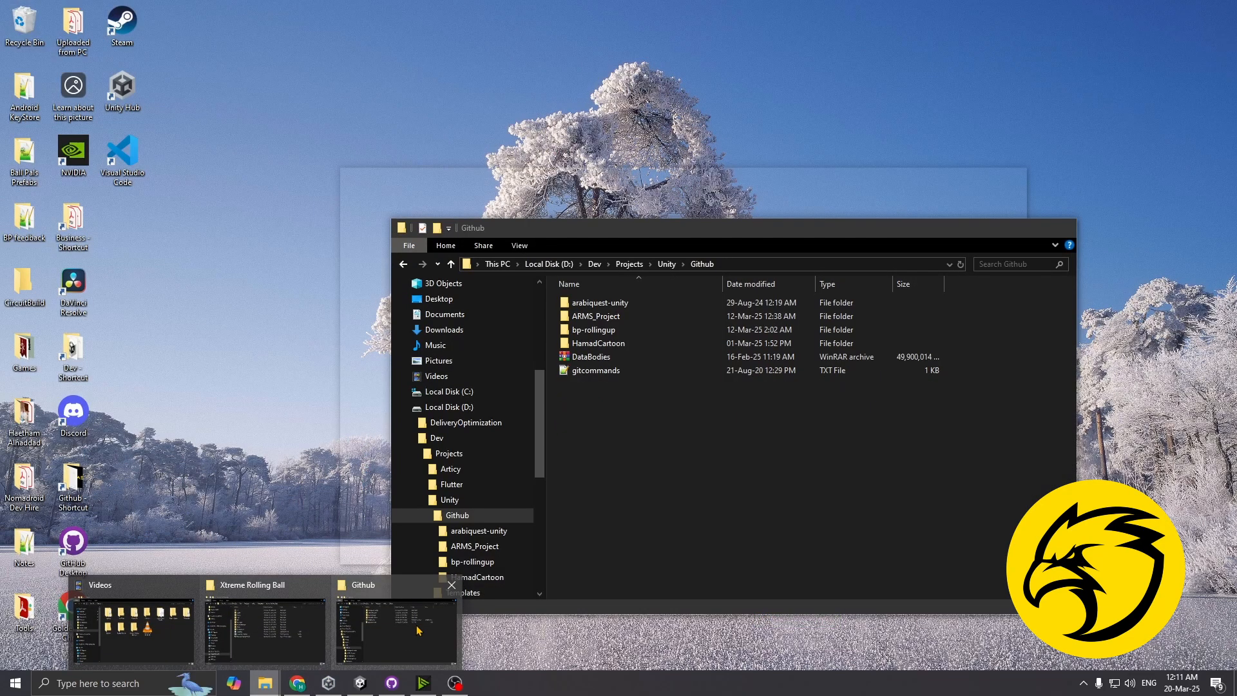
{"action": "left_click", "coordinate": [419, 631]}
{"action": "double_click", "coordinate": [600, 332]}
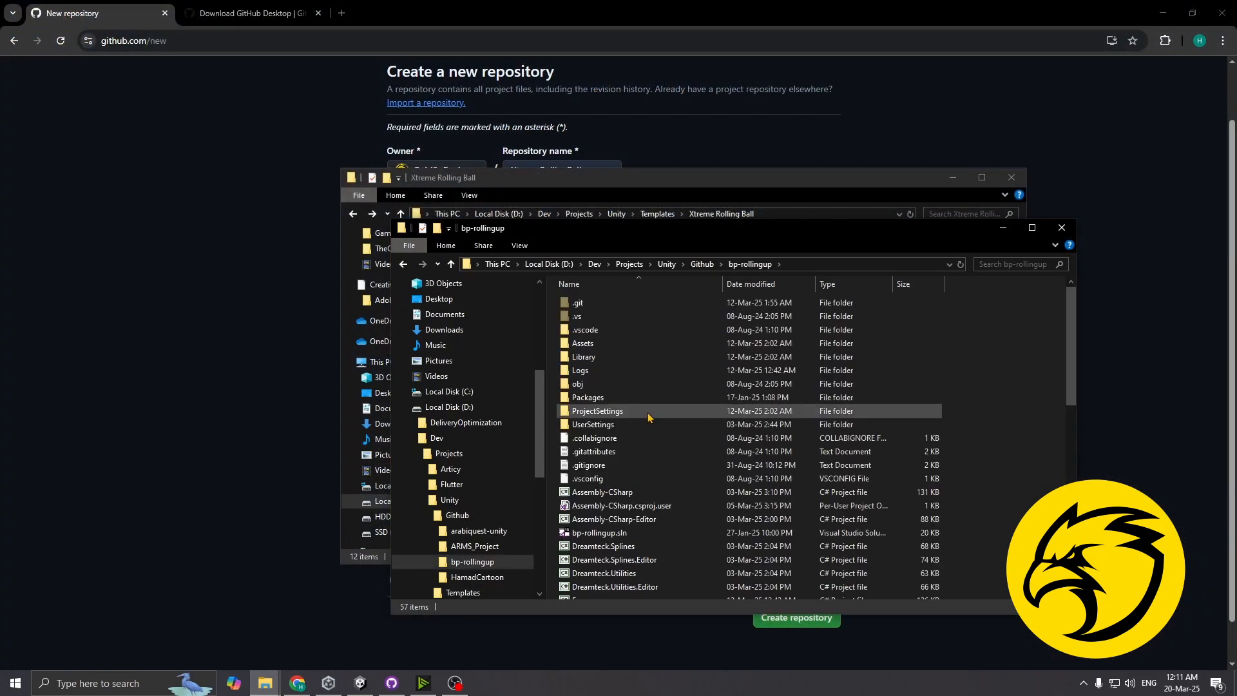
{"action": "double_click", "coordinate": [593, 465]}
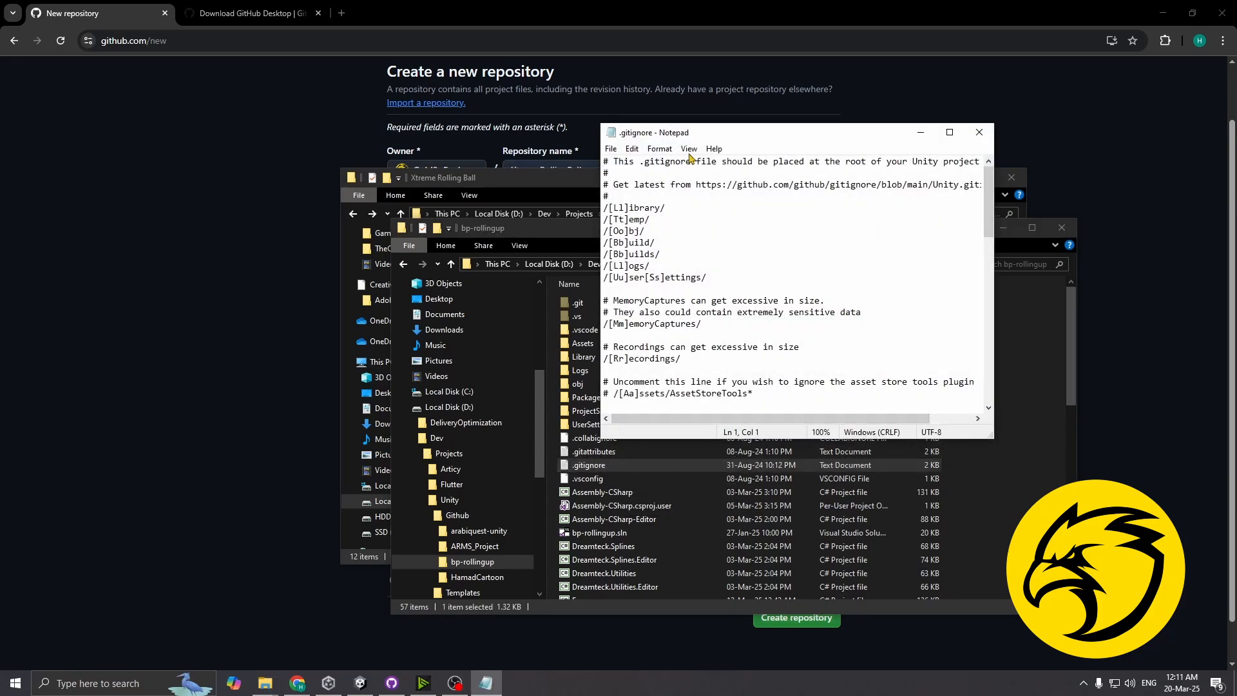
{"action": "left_click", "coordinate": [713, 148]}
{"action": "left_click", "coordinate": [715, 149]}
{"action": "left_click_drag", "start_coordinate": [727, 136], "coordinate": [580, 174]}
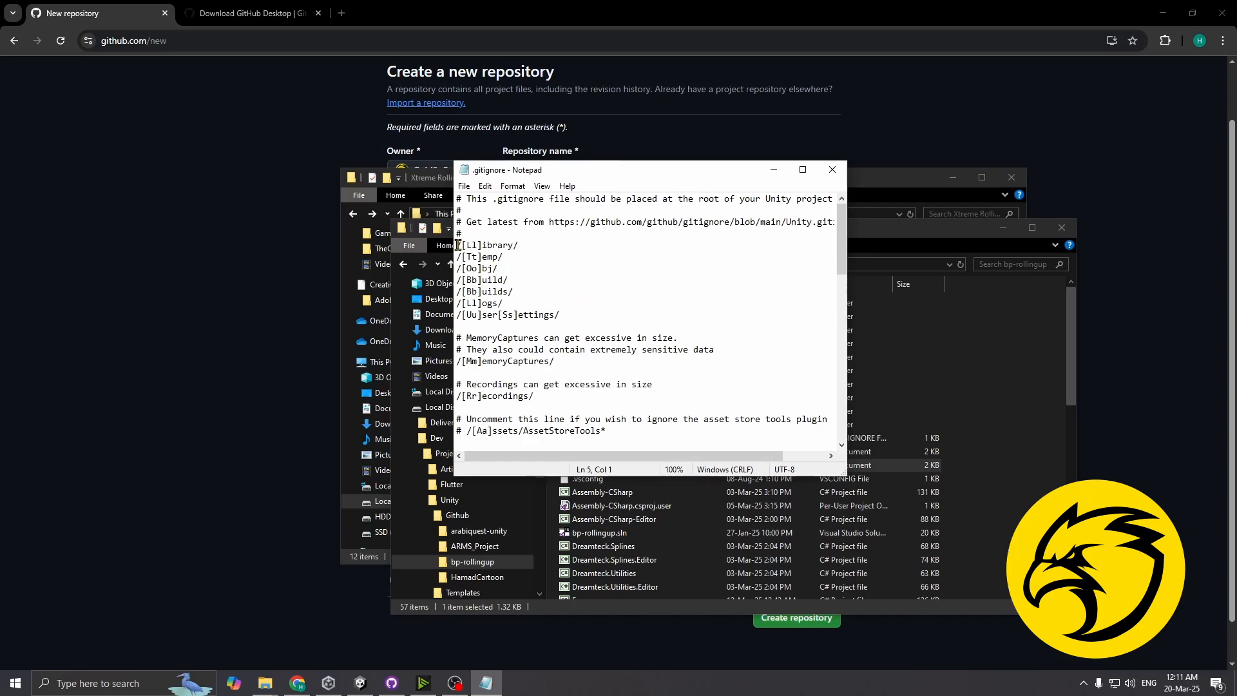
- Look over the ignored folder entries from Library to UserSettings, and create the XtremeRollingBall repository on GitHub in the browser
{"action": "left_click_drag", "start_coordinate": [457, 245], "coordinate": [568, 316]}
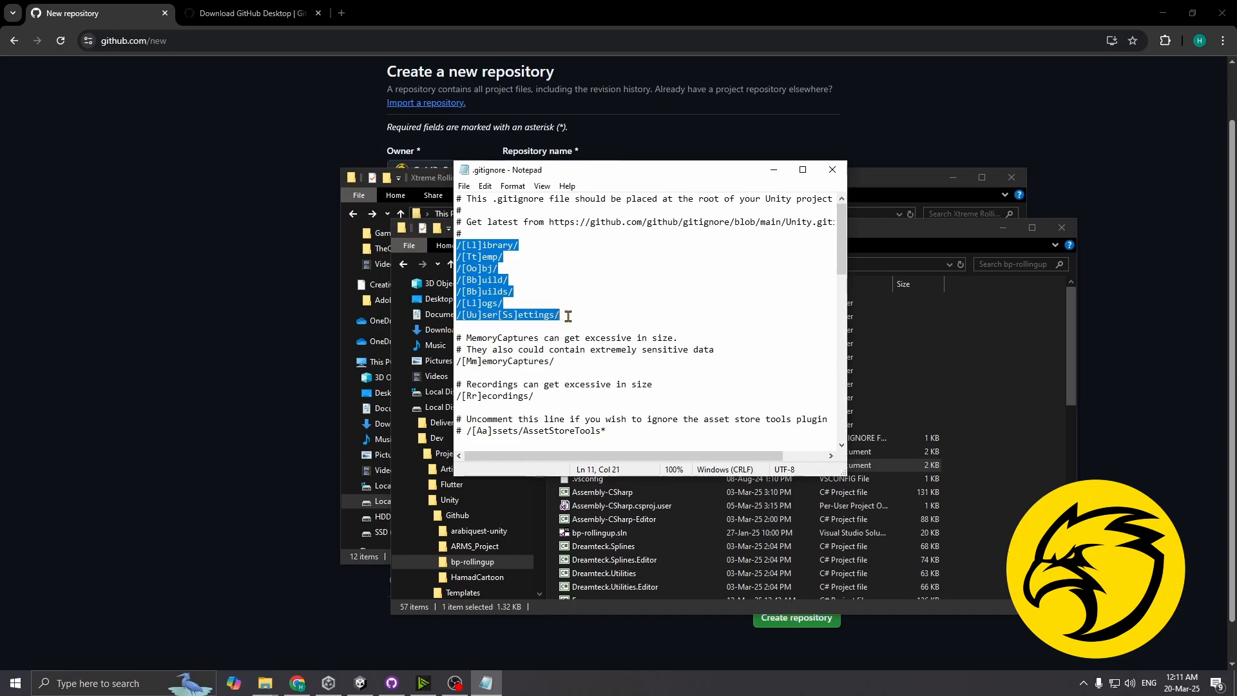
{"action": "left_click", "coordinate": [567, 316]}
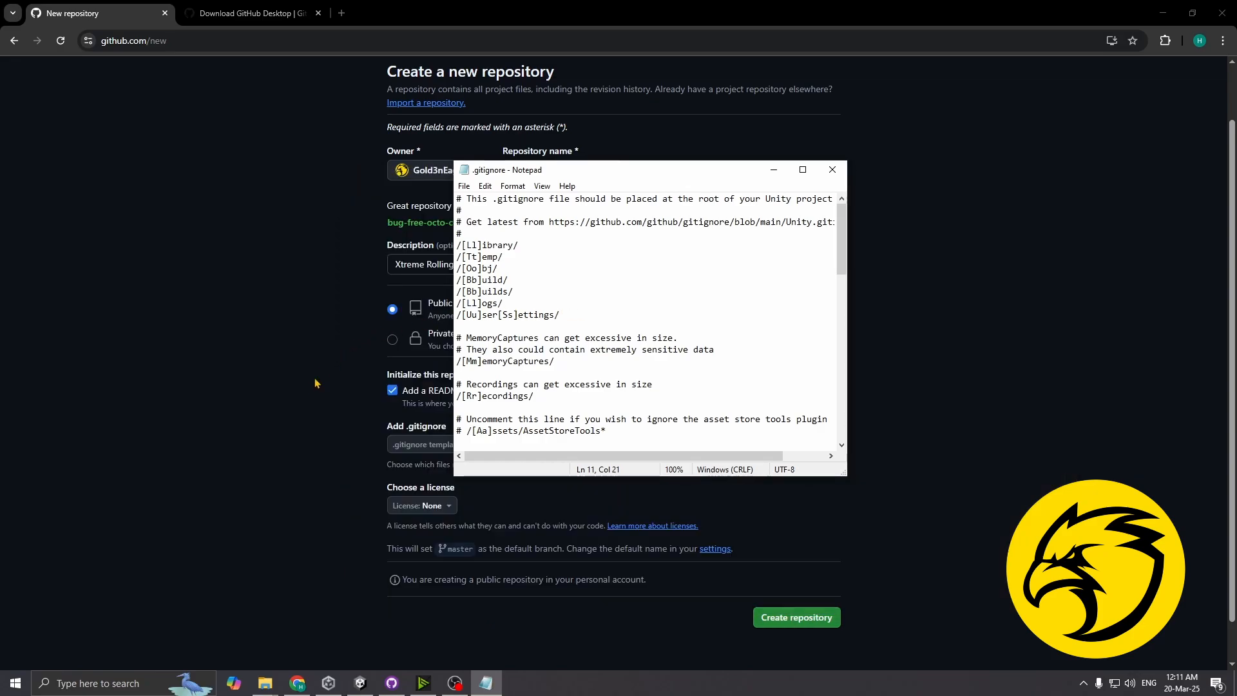
{"action": "left_click", "coordinate": [311, 389]}
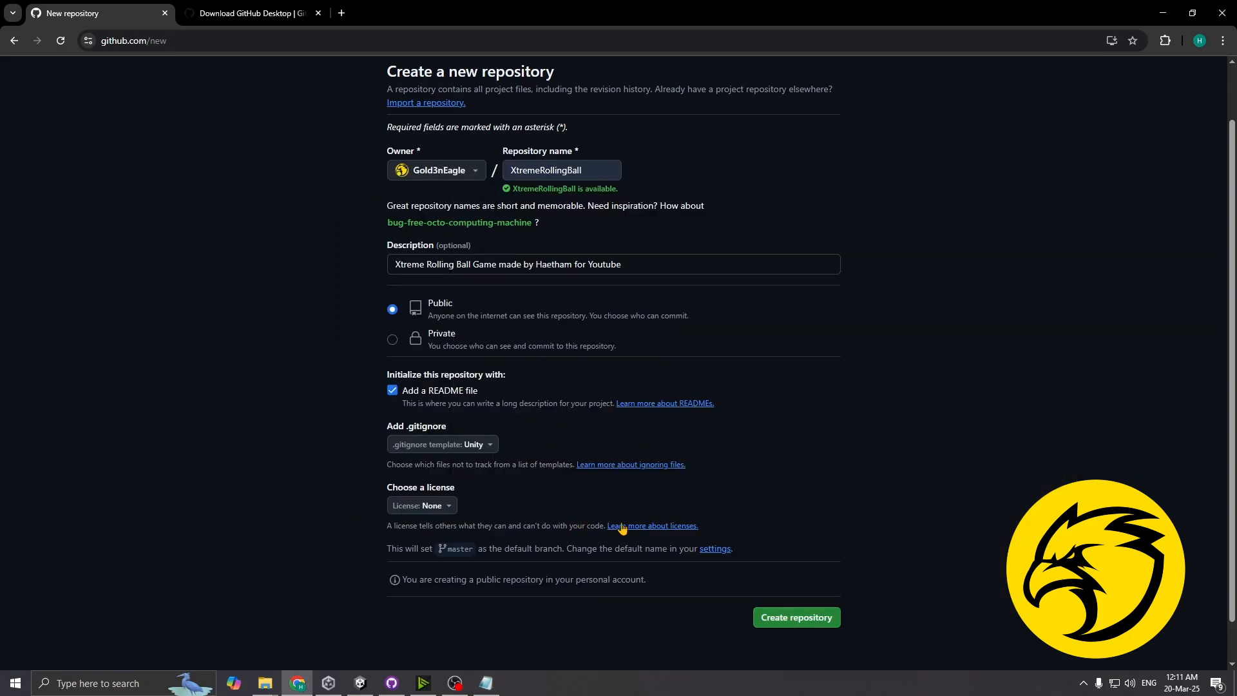
{"action": "scroll", "coordinate": [676, 547], "scroll_direction": "down", "scroll_amount": 1}
{"action": "left_click", "coordinate": [795, 570]}
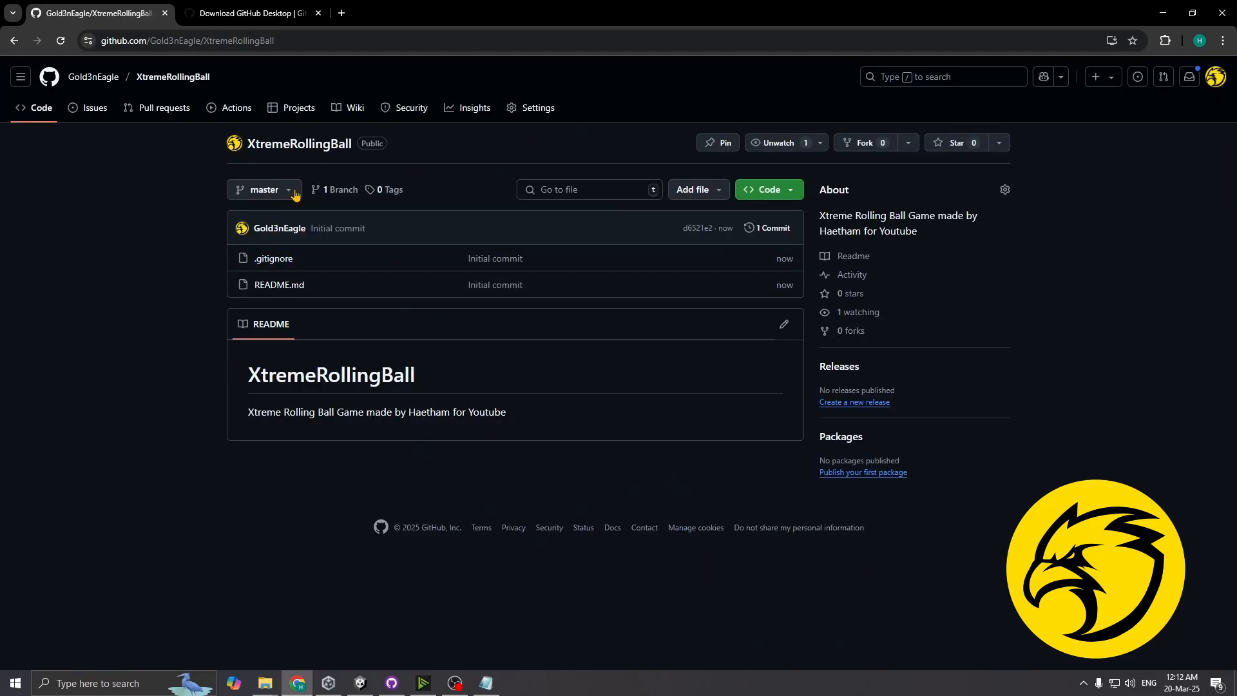
- Switch to GitHub Desktop and bring up the GitHub.com repository list for cloning a repository
{"action": "left_click", "coordinate": [394, 684]}
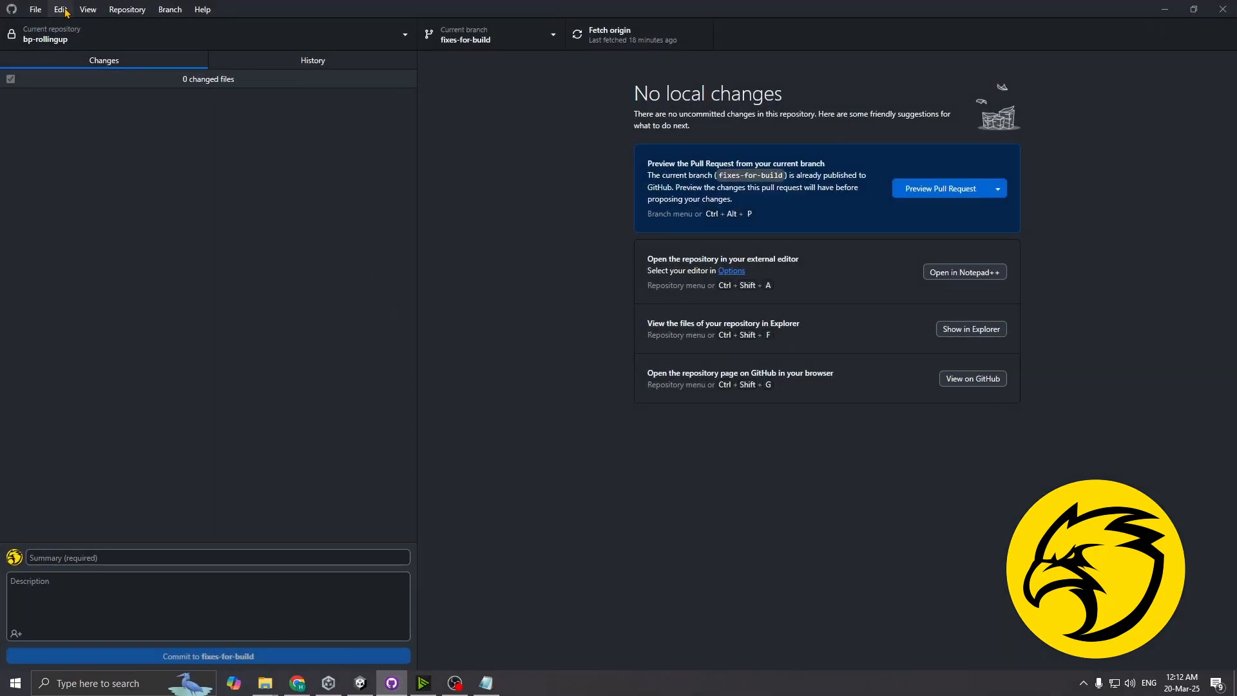
{"action": "left_click", "coordinate": [32, 13]}
{"action": "left_click", "coordinate": [35, 15]}
{"action": "left_click", "coordinate": [36, 9]}
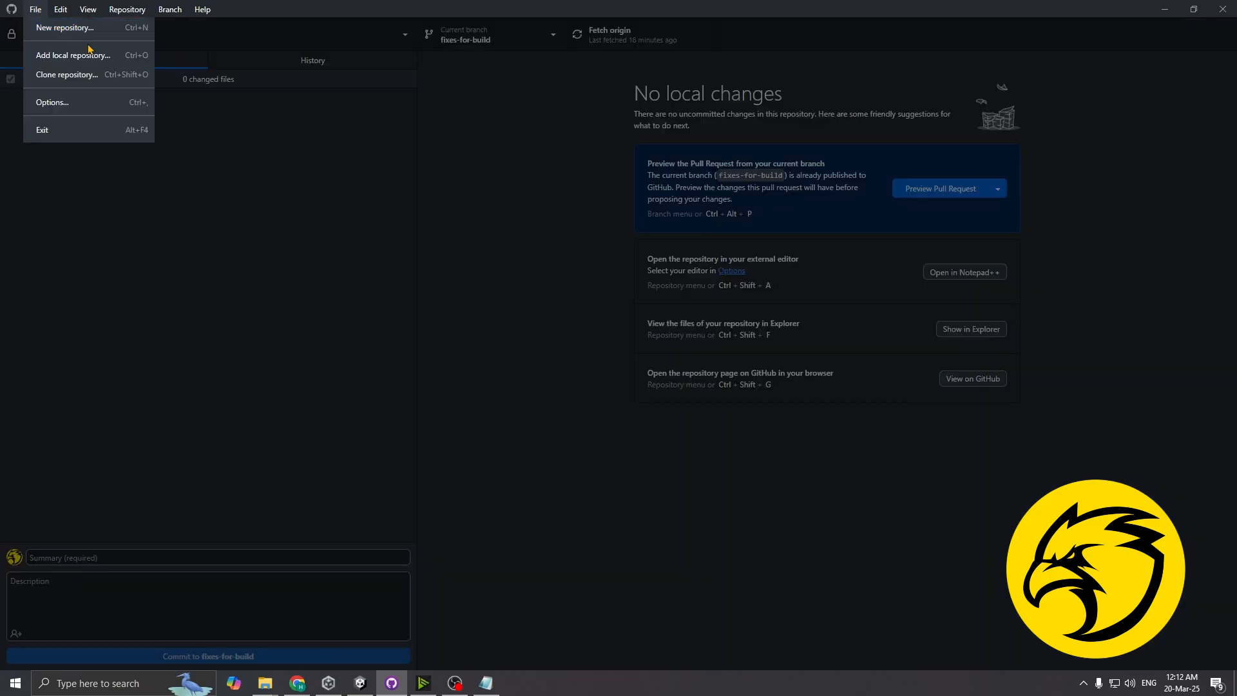
{"action": "left_click", "coordinate": [71, 78]}
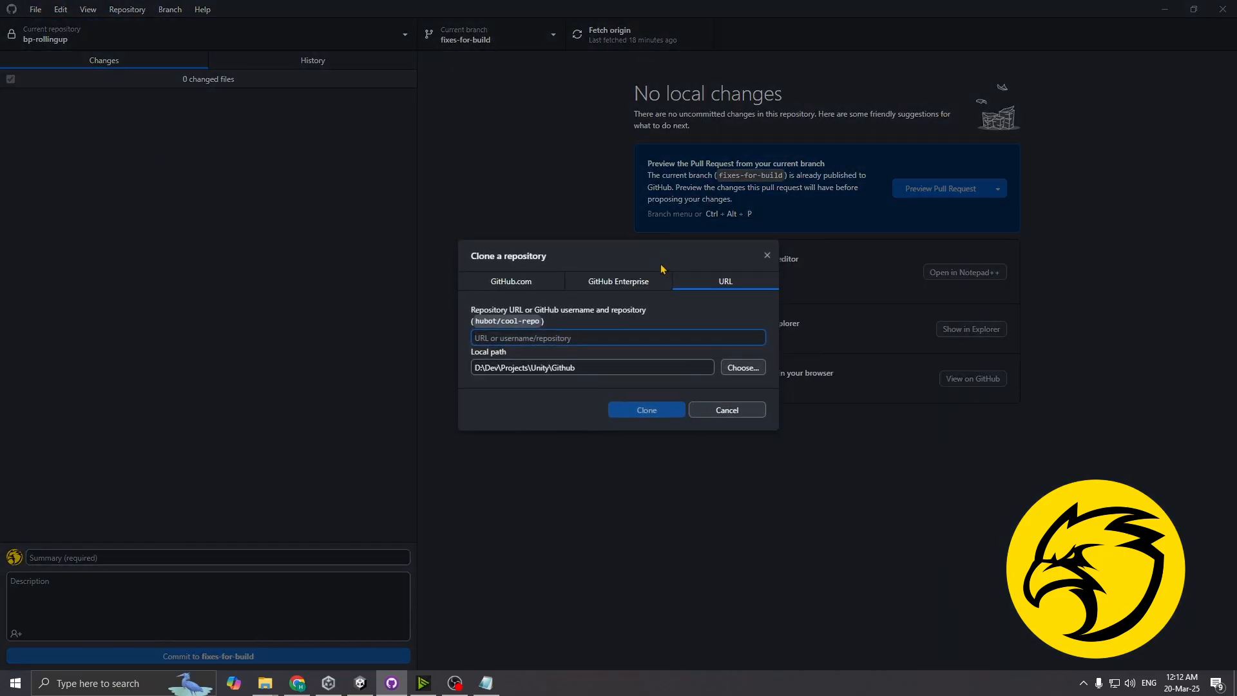
{"action": "left_click", "coordinate": [525, 286]}
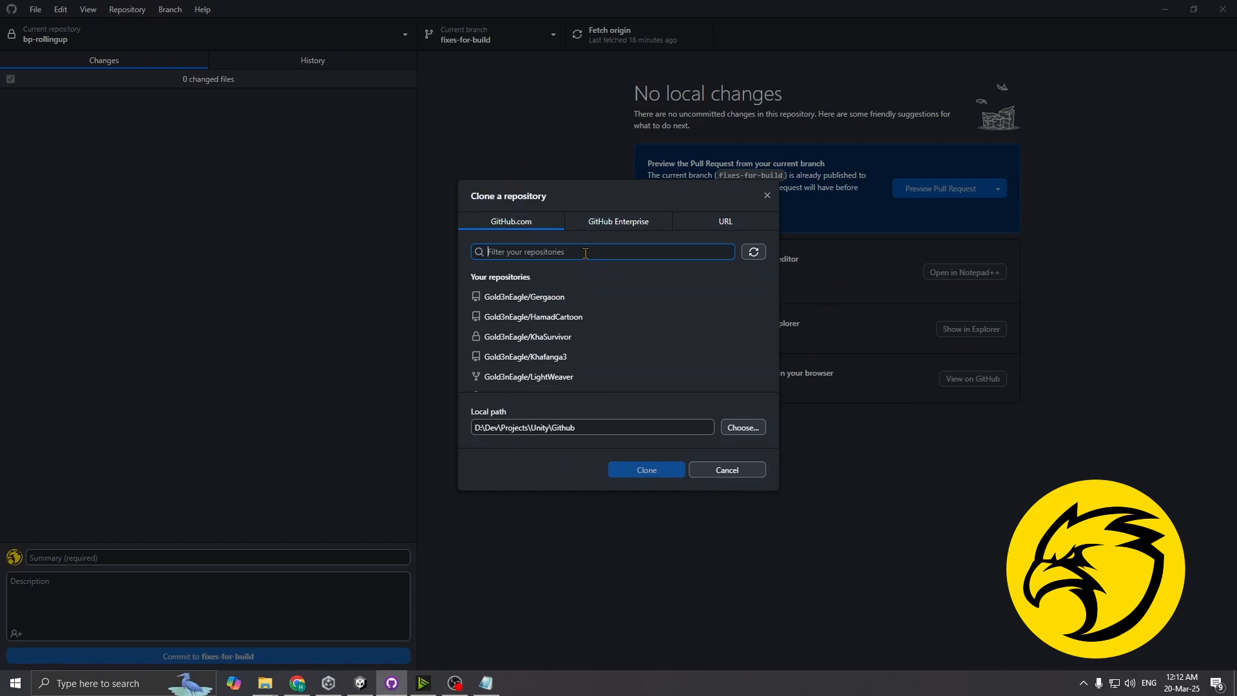
- Filter the refreshed repository list by "xtreme" and clone XtremeRollingBall into D:\Dev\Projects\Unity\Github\XtremeRollingBall
{"action": "type", "text": "xtreme"}
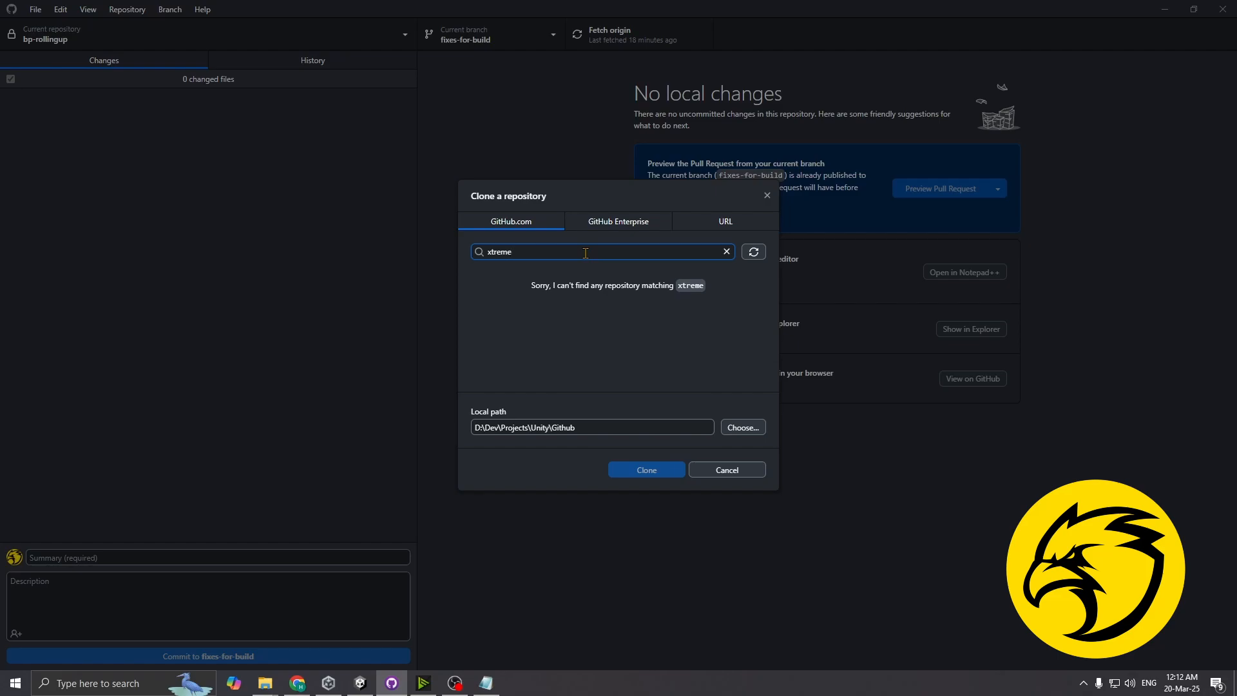
{"action": "left_click", "coordinate": [753, 251]}
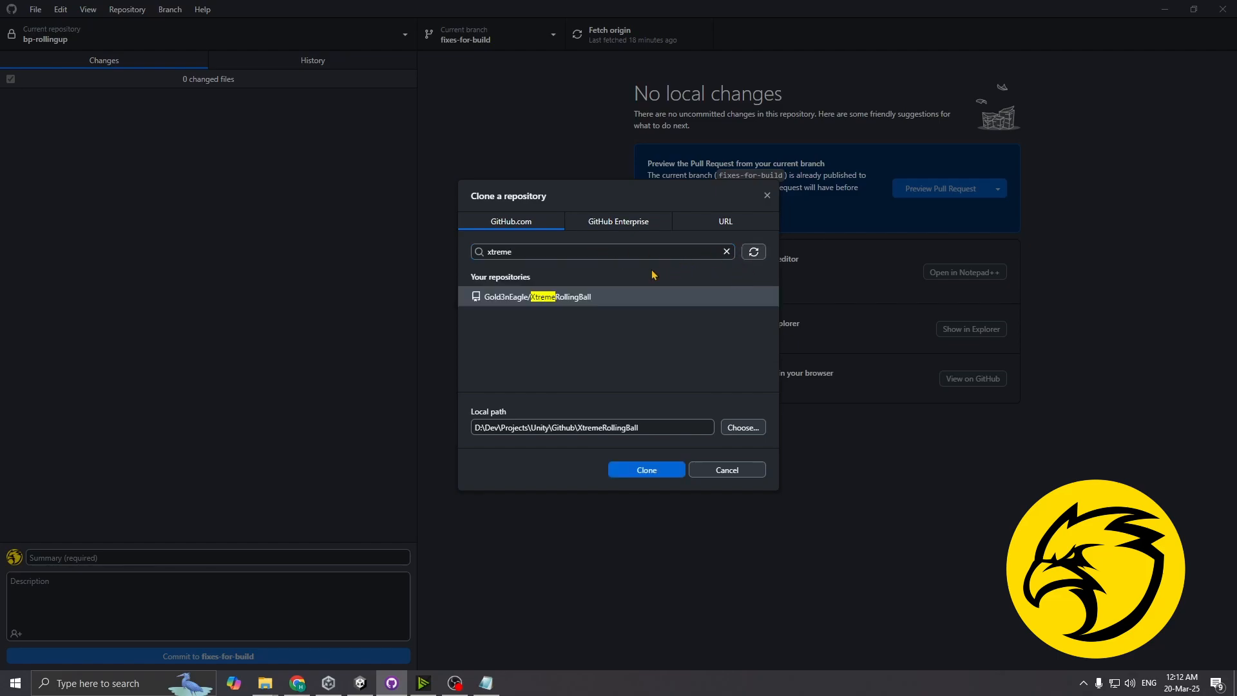
{"action": "left_click", "coordinate": [575, 296]}
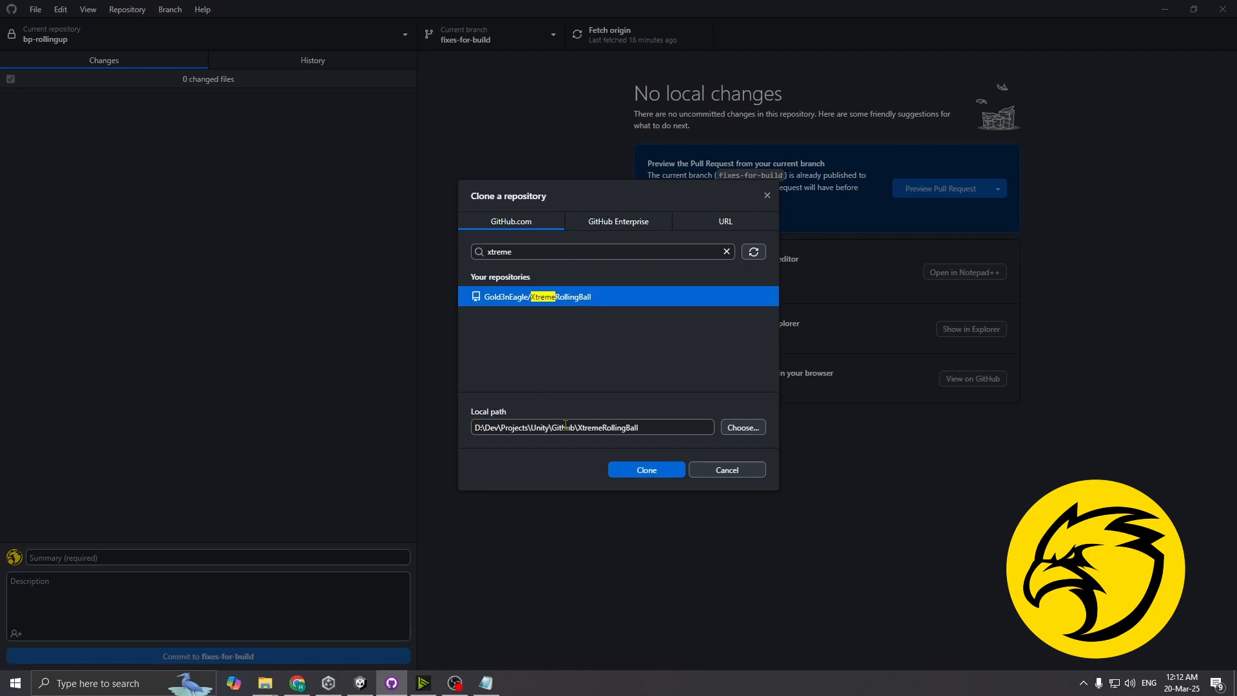
{"action": "left_click", "coordinate": [632, 470]}
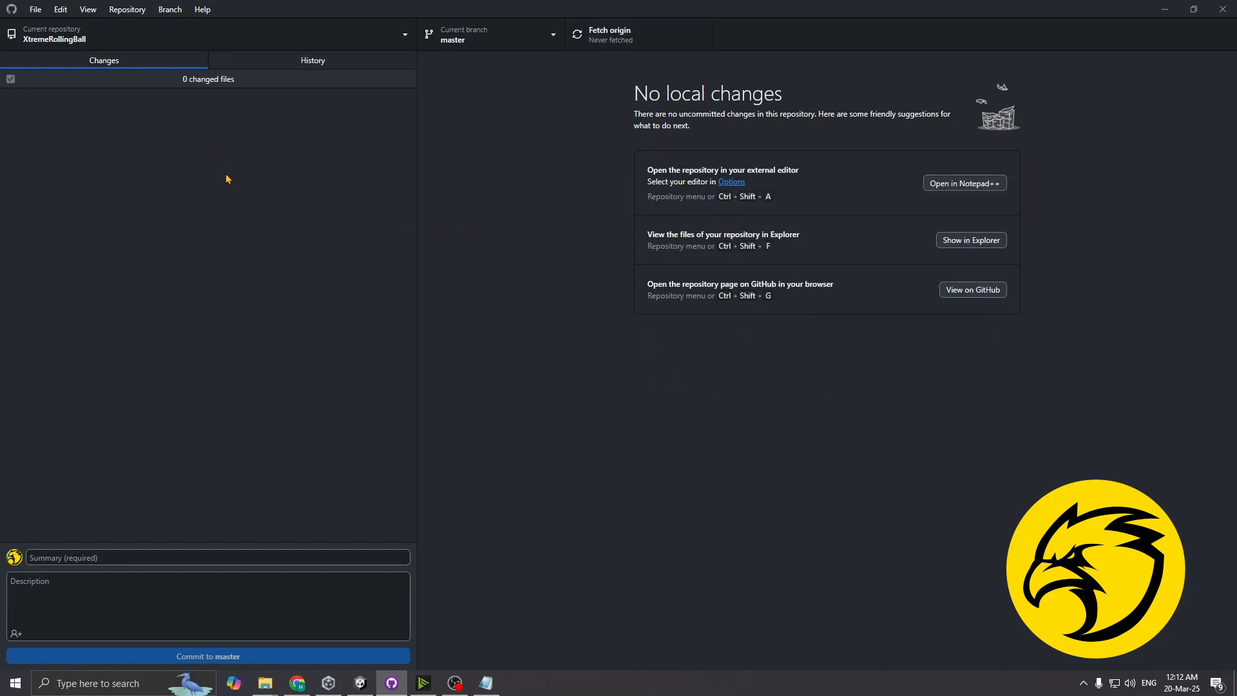
- Show the cloned repository's folder in File Explorer and check the README text on its GitHub page
{"action": "right_click", "coordinate": [172, 37]}
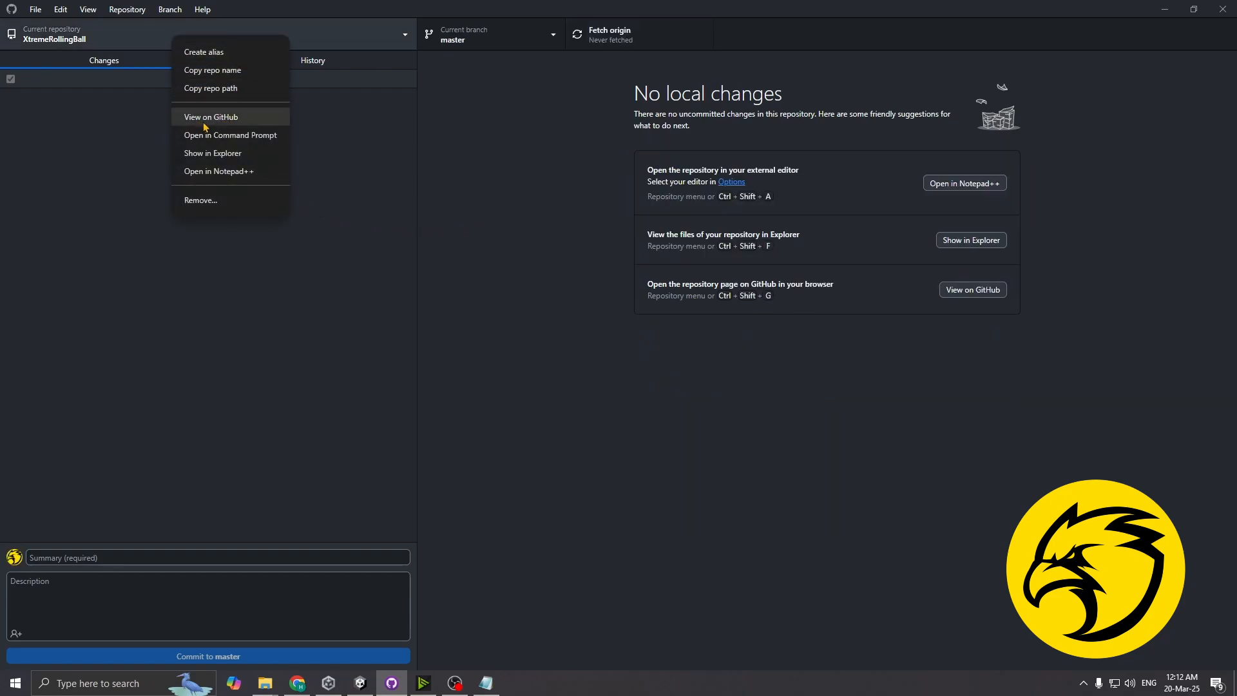
{"action": "left_click", "coordinate": [220, 155]}
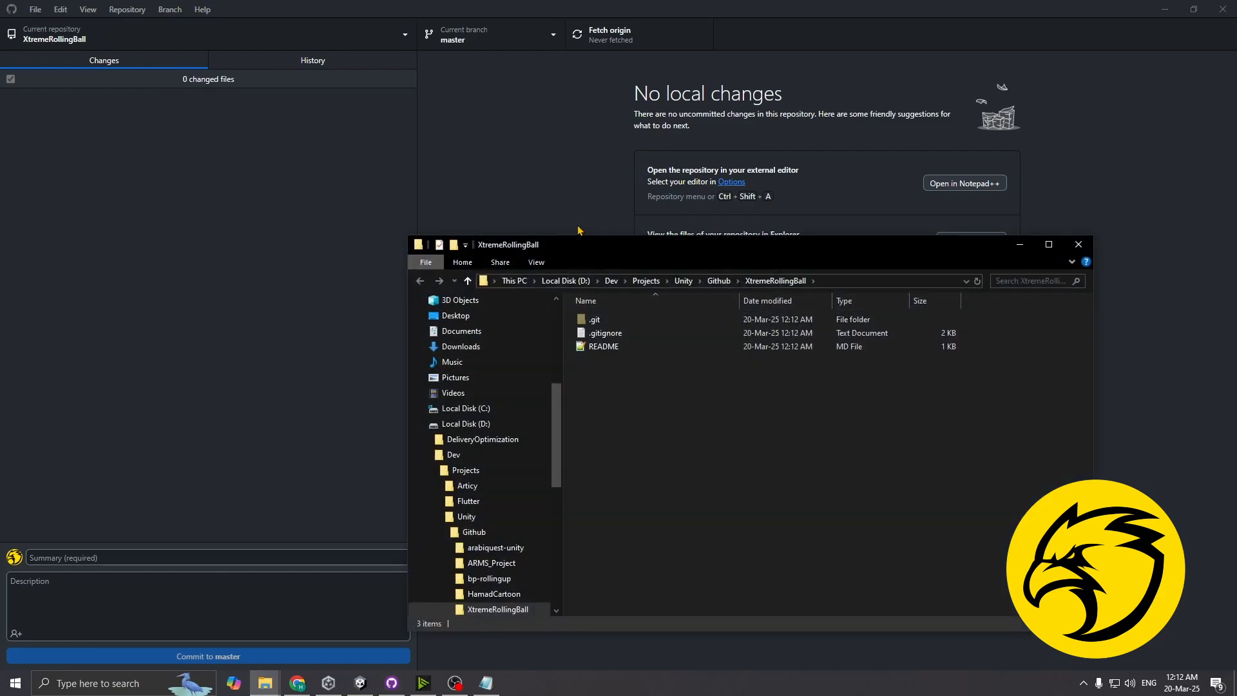
{"action": "left_click", "coordinate": [297, 682]}
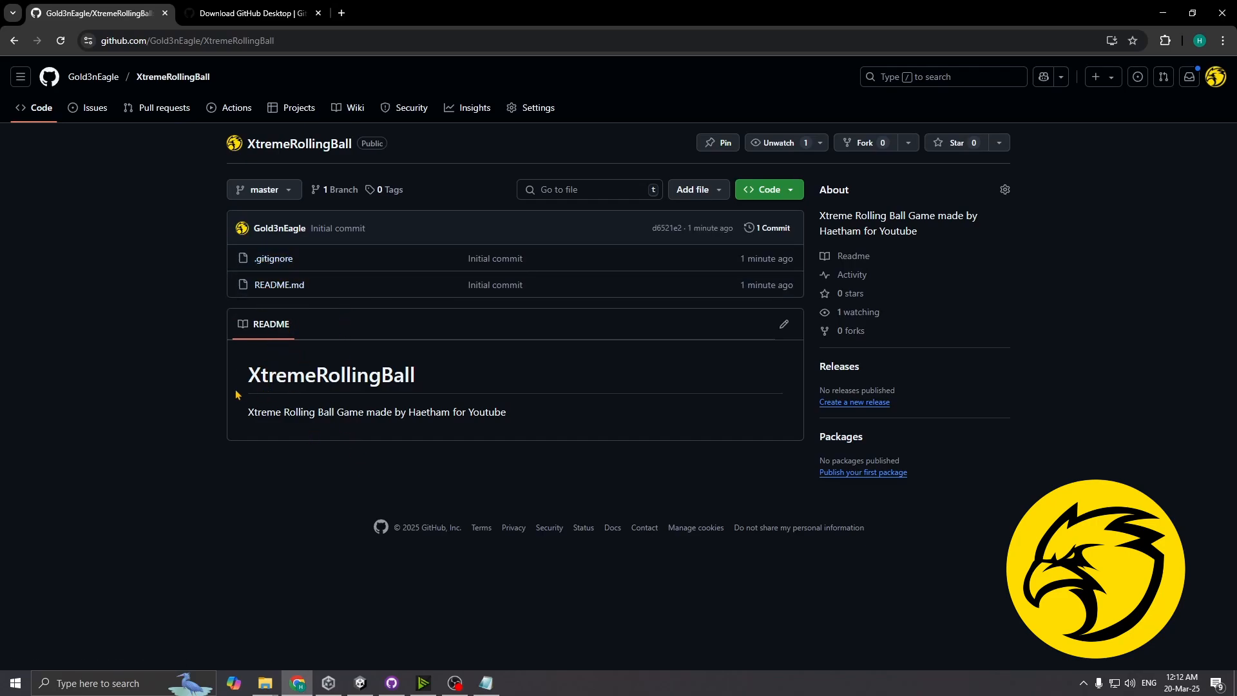
{"action": "left_click_drag", "start_coordinate": [248, 374], "coordinate": [512, 422]}
{"action": "left_click", "coordinate": [527, 438]}
- Close the .gitignore file in Notepad and open the cloned README.md in Notepad++, ready to edit after its description
{"action": "left_click", "coordinate": [485, 682]}
{"action": "left_click", "coordinate": [831, 170]}
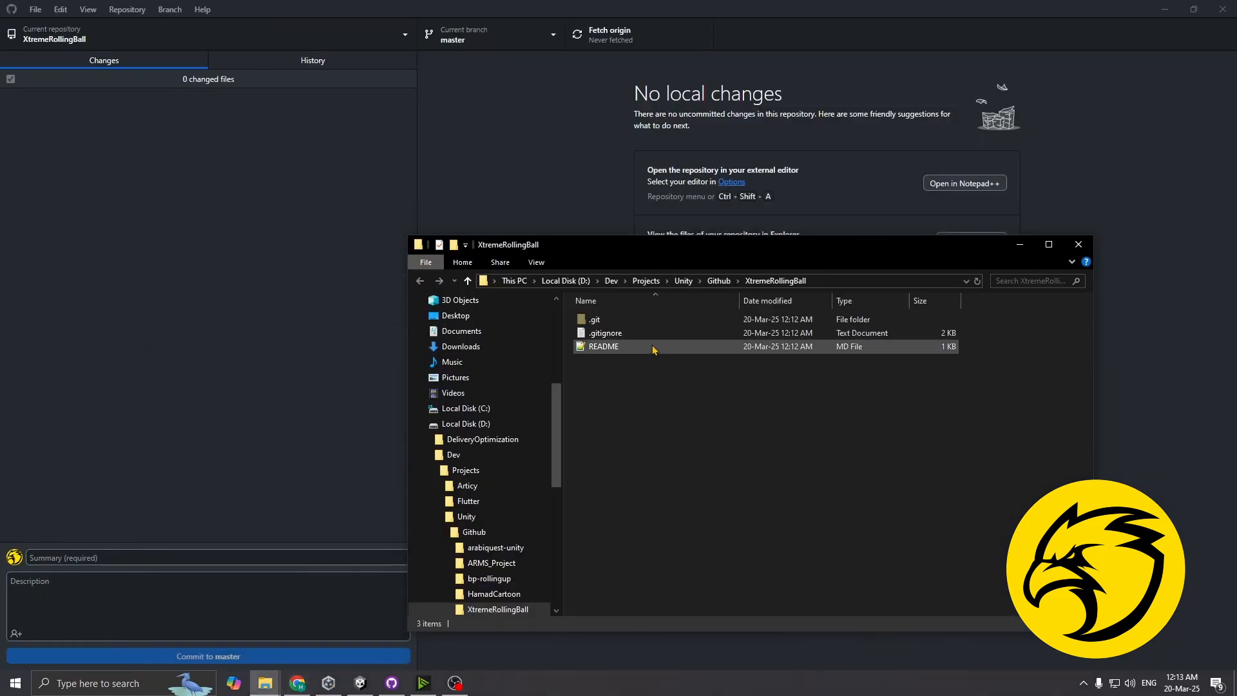
{"action": "double_click", "coordinate": [605, 348]}
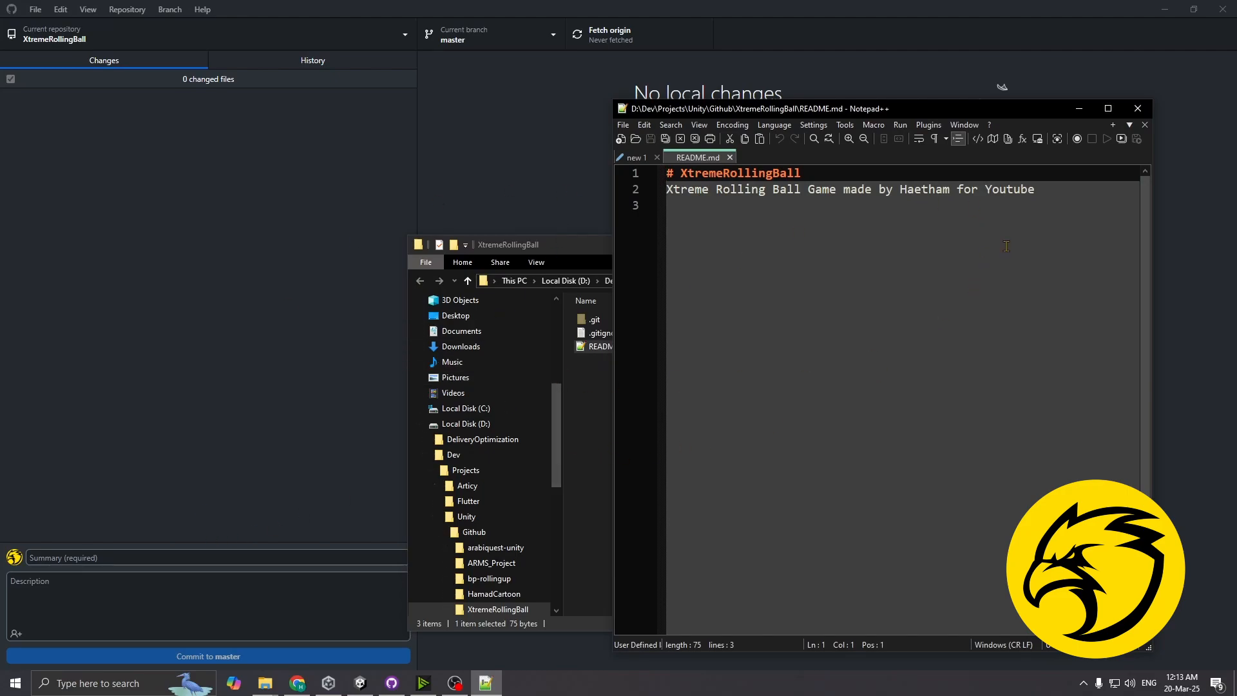
{"action": "left_click", "coordinate": [1040, 190]}
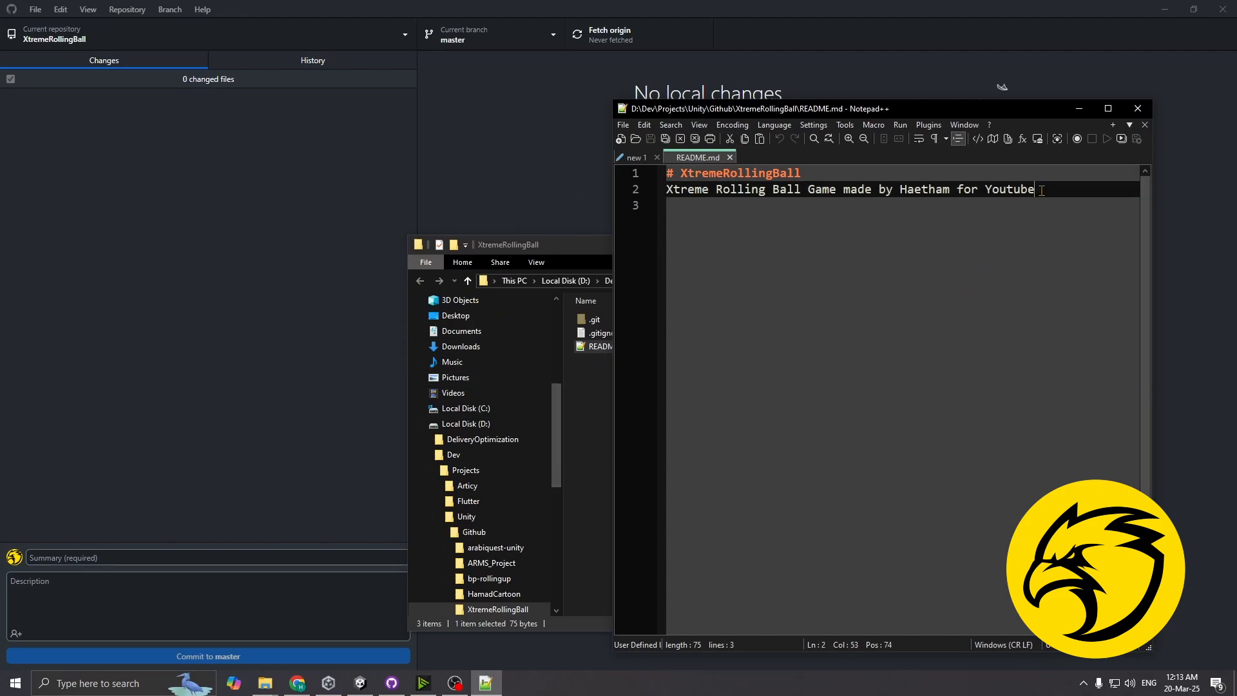
{"action": "key", "text": "Return"}
{"action": "key", "text": "Return"}
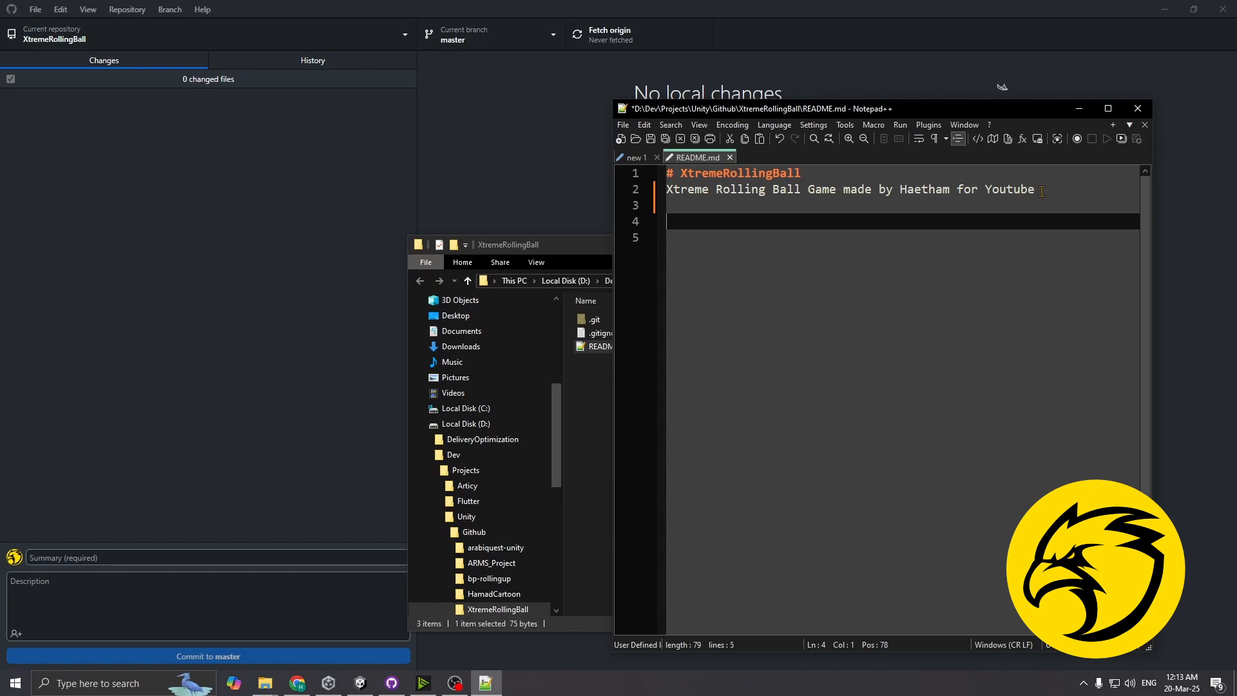
{"action": "type", "text": "This is a te"}
{"action": "key", "text": "BackSpace"}
{"action": "key", "text": "BackSpace"}
{"action": "key", "text": "BackSpace"}
{"action": "key", "text": "BackSpace"}
{"action": "key", "text": "BackSpace"}
{"action": "key", "text": "BackSpace"}
{"action": "key", "text": "BackSpace"}
{"action": "key", "text": "BackSpace"}
{"action": "key", "text": "BackSpace"}
{"action": "key", "text": "BackSpace"}
{"action": "key", "text": "BackSpace"}
{"action": "key", "text": "BackSpace"}
{"action": "key", "text": "BackSpace"}
{"action": "key", "text": "Return"}
{"action": "key", "text": "BackSpace"}
{"action": "key", "text": "BackSpace"}
{"action": "key", "text": "BackSpace"}
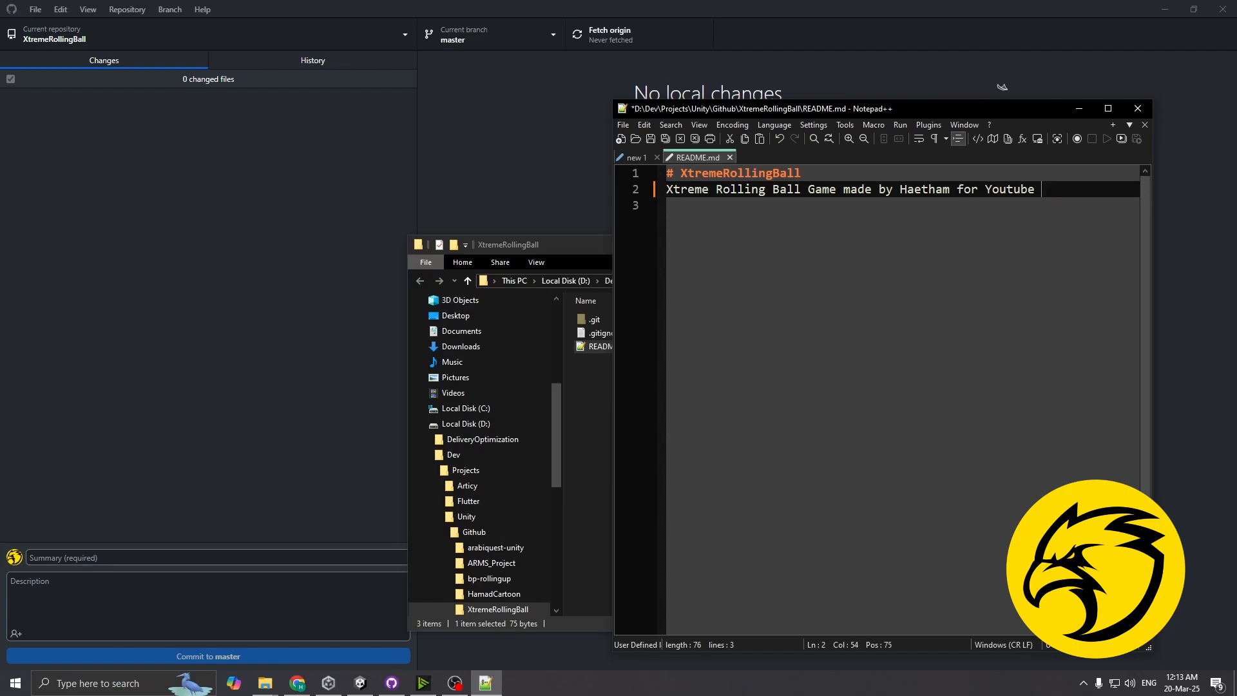
- Extend the README description line with "where it starts out with the Roll a Ball tutorial"
{"action": "type", "text": "where"}
{"action": "key", "text": "Return"}
{"action": "key", "text": "BackSpace"}
{"action": "type", "text": "it starts out "}
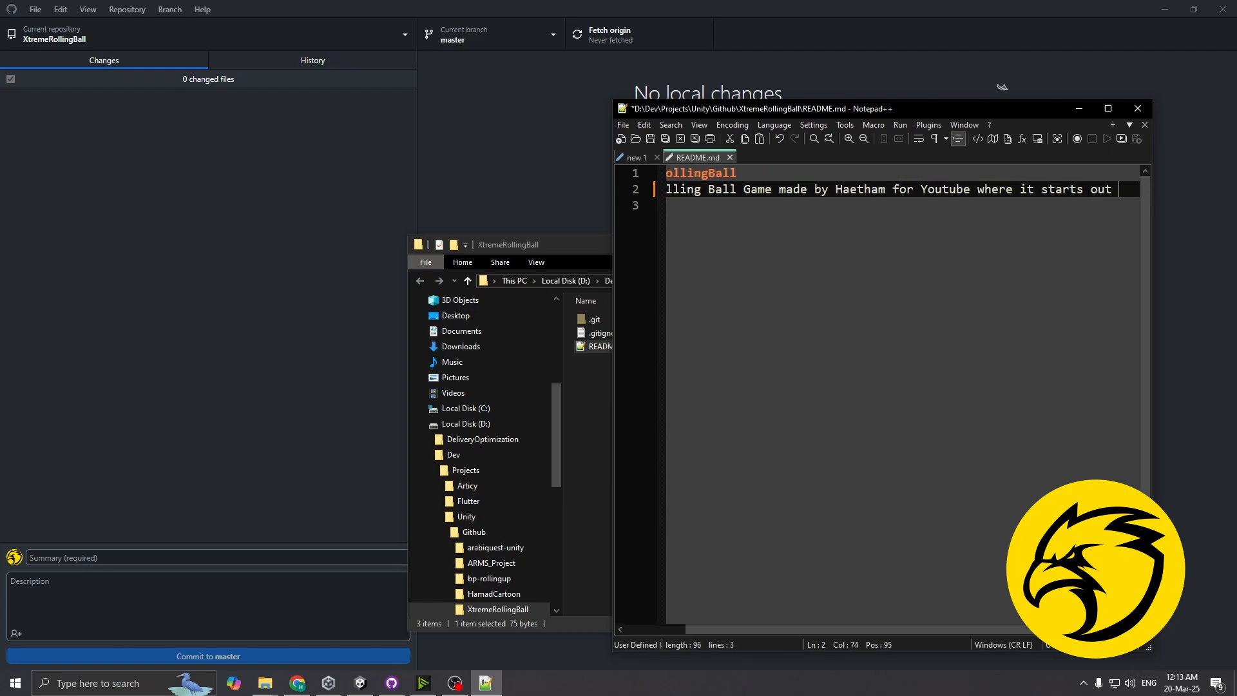
{"action": "type", "text": "with the Roll a "}
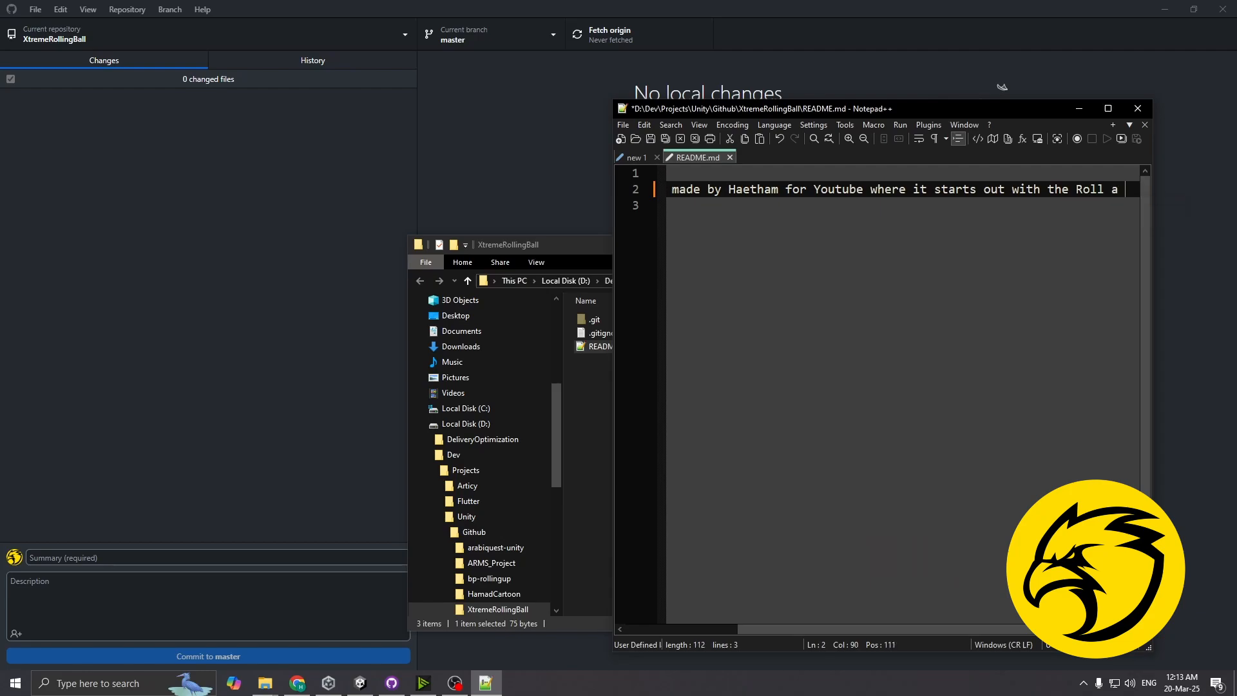
{"action": "type", "text": "Ball tutorial"}
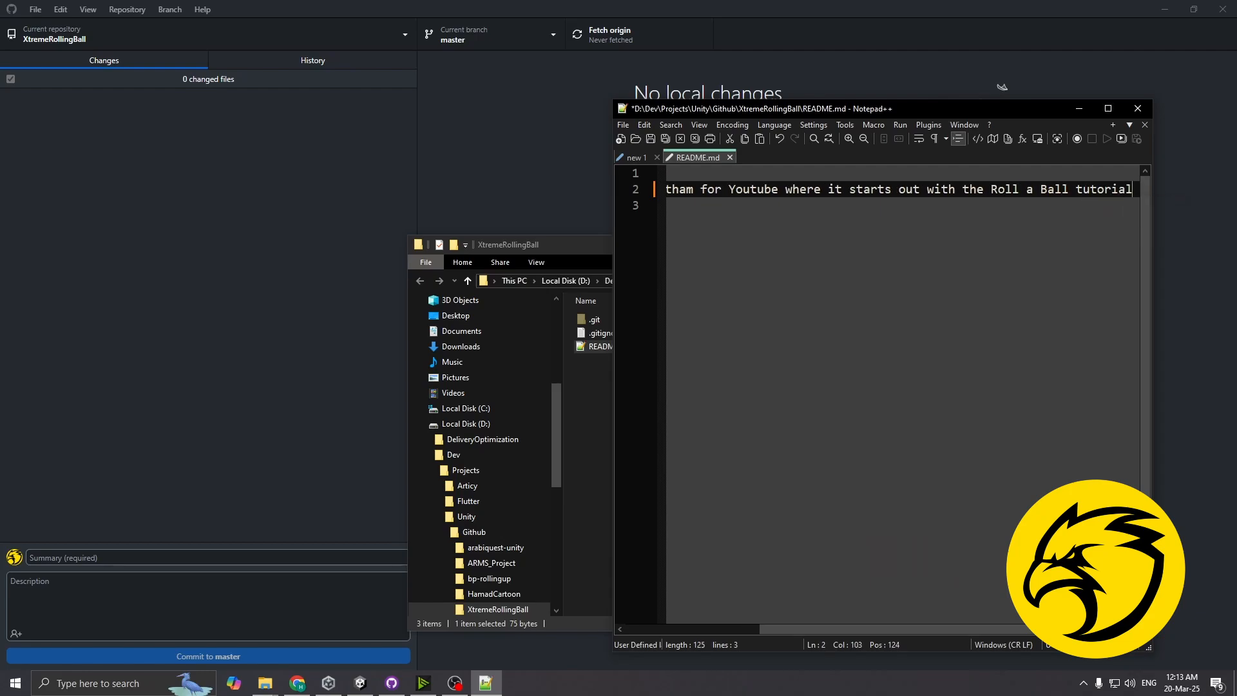
- Add the line "and then we add a bunch of cool stuff on top of it!" below the description and save README.md
{"action": "key", "text": "Return"}
{"action": "type", "text": "and then it"}
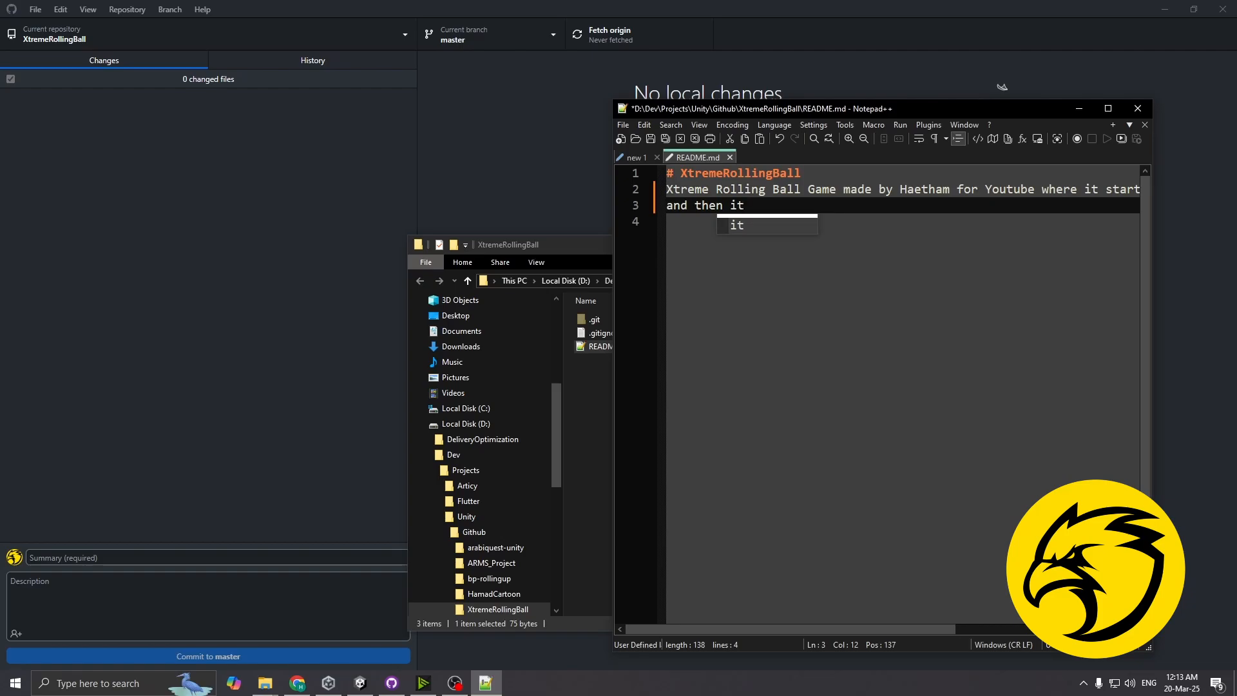
{"action": "key", "text": "BackSpace"}
{"action": "key", "text": "BackSpace"}
{"action": "type", "text": "we add a bunc"}
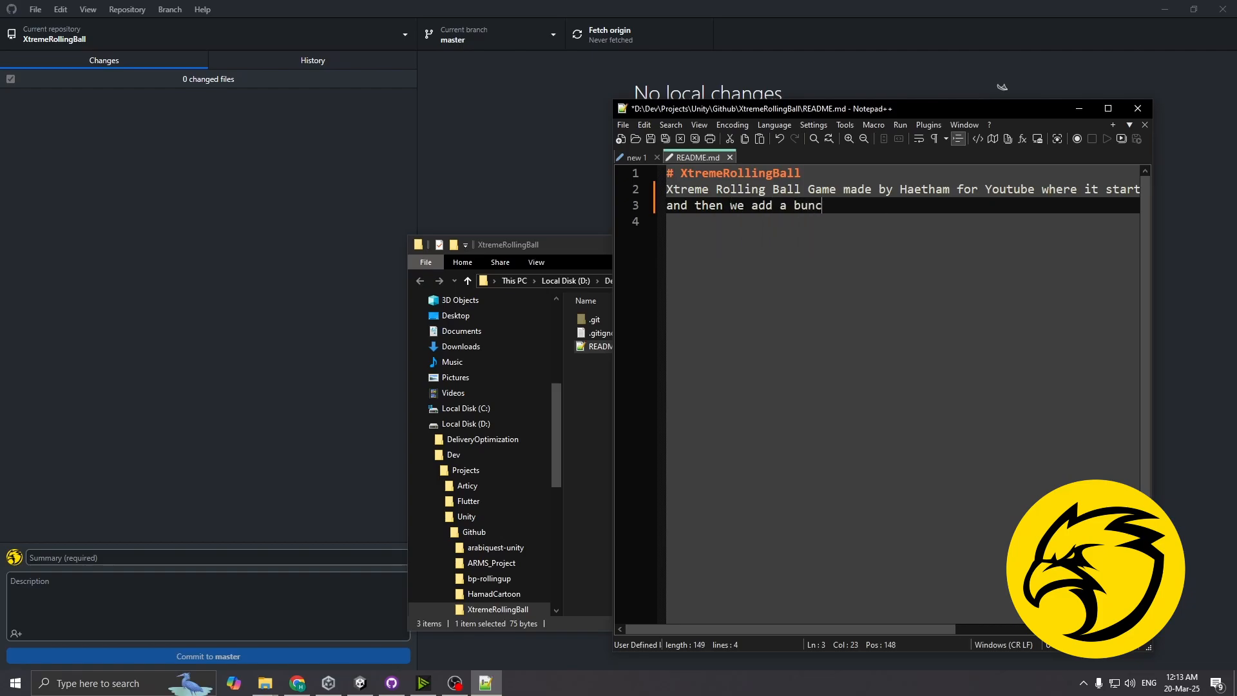
{"action": "type", "text": "h of cool stuff on top of it!"}
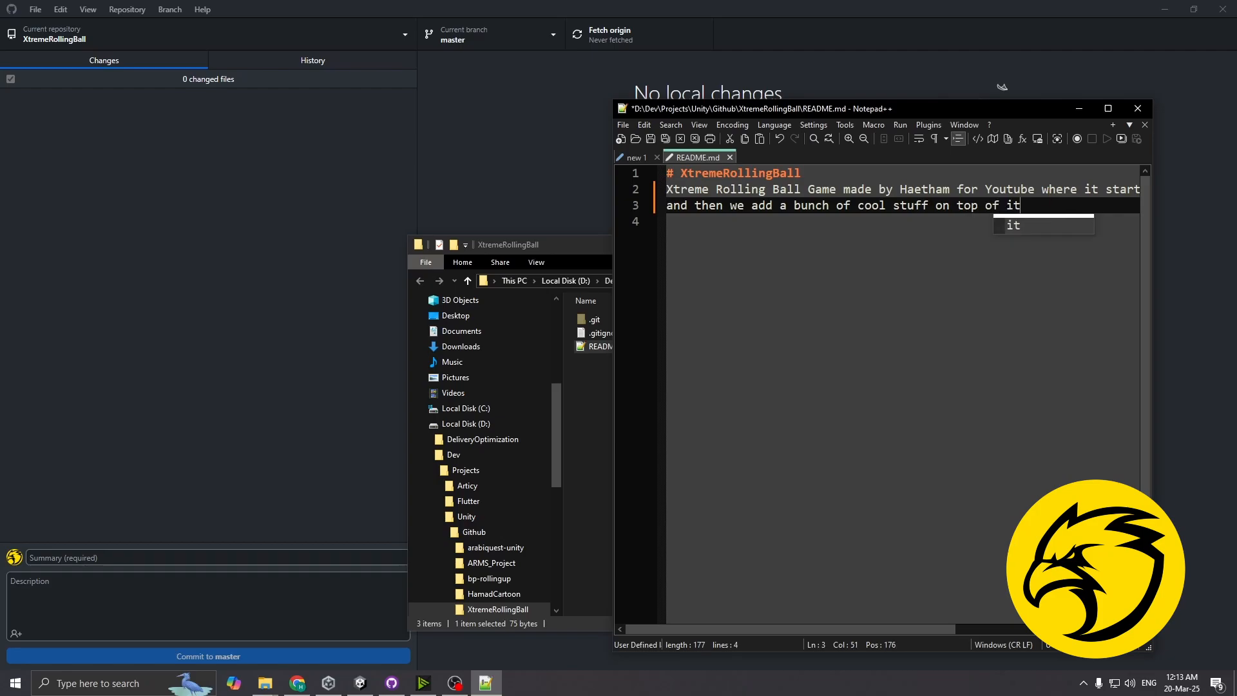
{"action": "left_click", "coordinate": [1103, 227]}
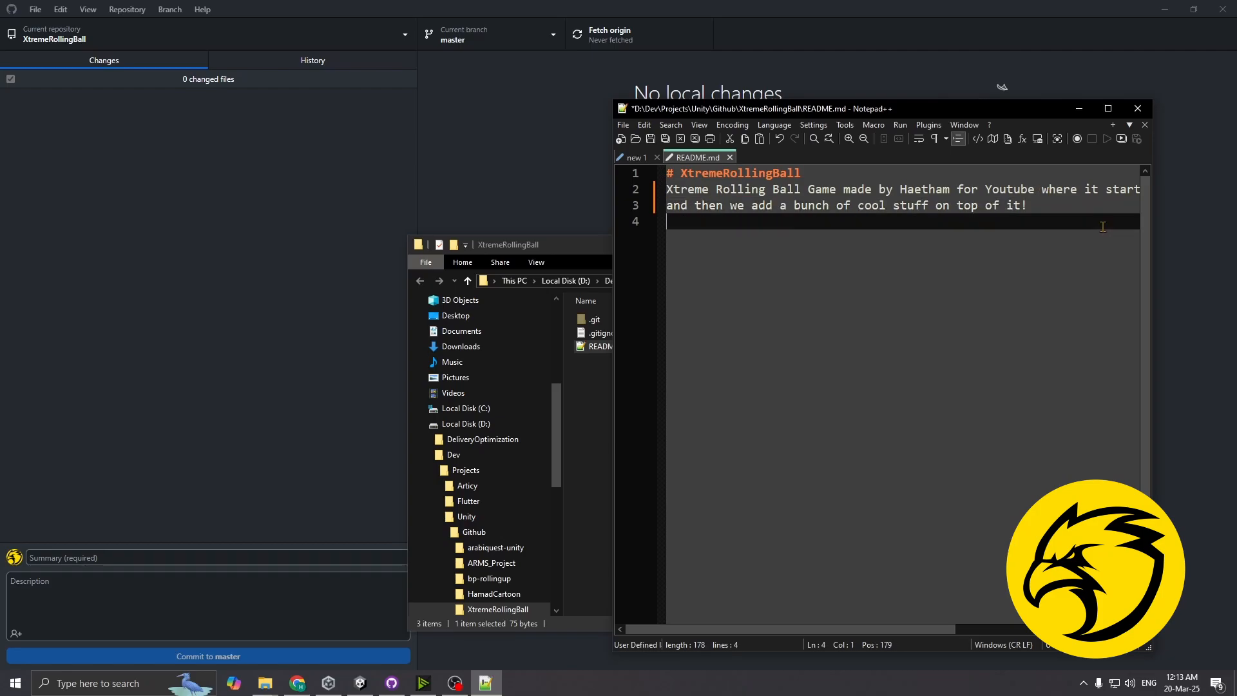
{"action": "left_click", "coordinate": [1093, 212]}
{"action": "key", "text": "ctrl+s"}
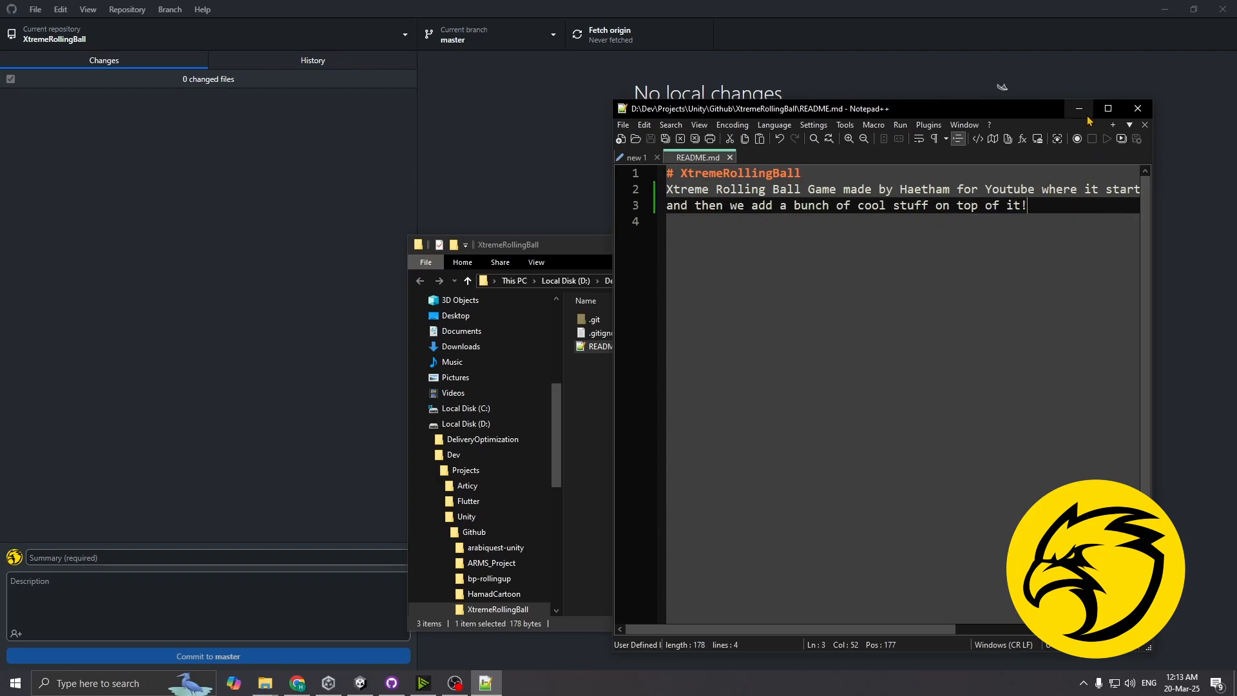
- Return to GitHub Desktop and examine the added and removed lines in the README.md diff
{"action": "left_click", "coordinate": [1078, 109]}
{"action": "left_click", "coordinate": [1035, 185]}
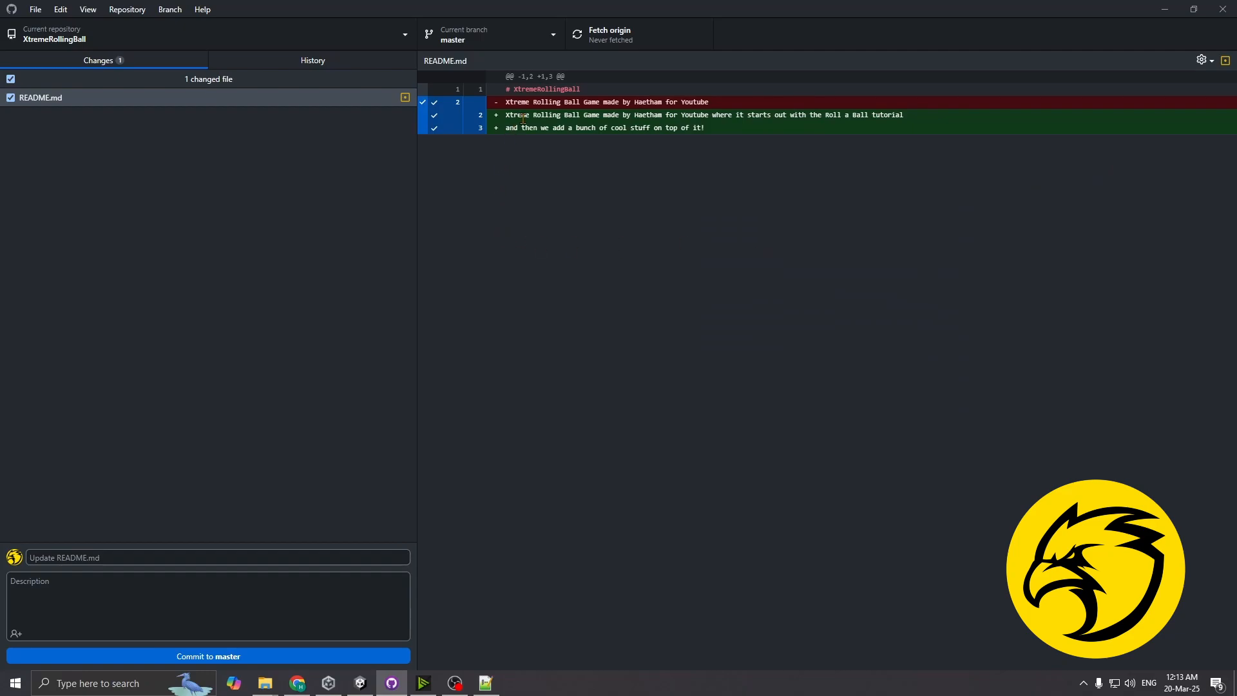
{"action": "left_click_drag", "start_coordinate": [702, 127], "coordinate": [503, 116]}
{"action": "left_click", "coordinate": [549, 129]}
{"action": "left_click_drag", "start_coordinate": [705, 127], "coordinate": [510, 120]}
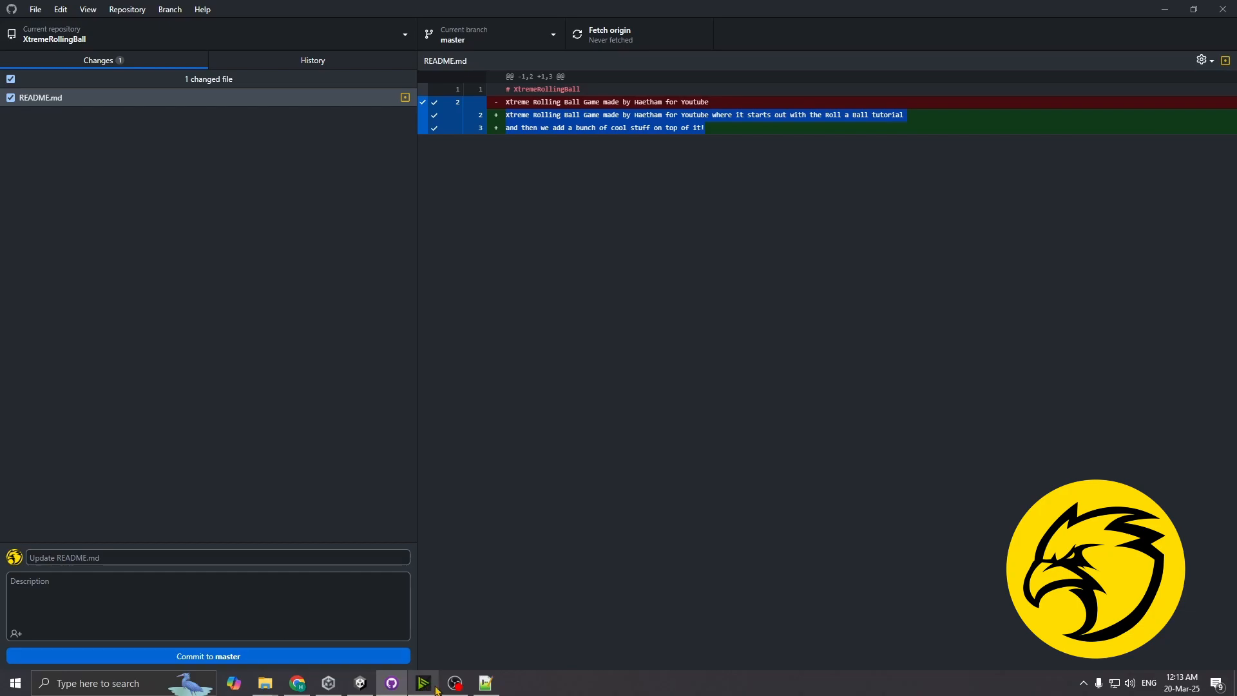
{"action": "left_click", "coordinate": [486, 683]}
{"action": "left_click", "coordinate": [504, 397]}
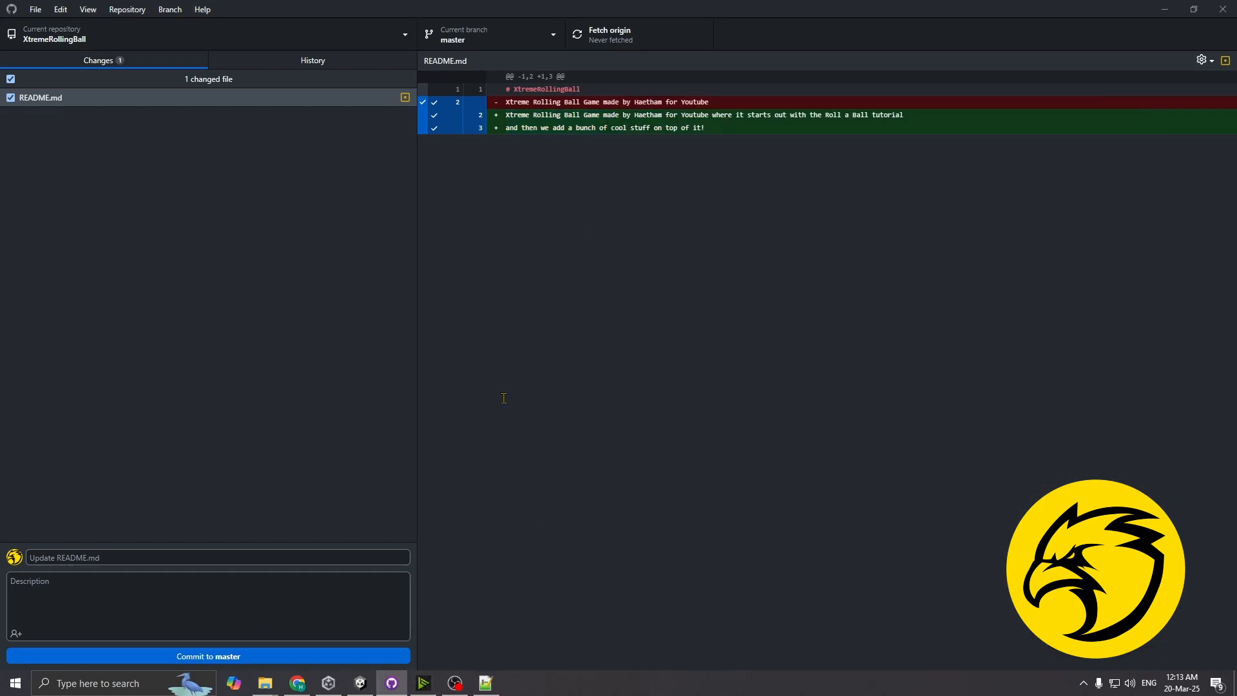
{"action": "left_click", "coordinate": [117, 558]}
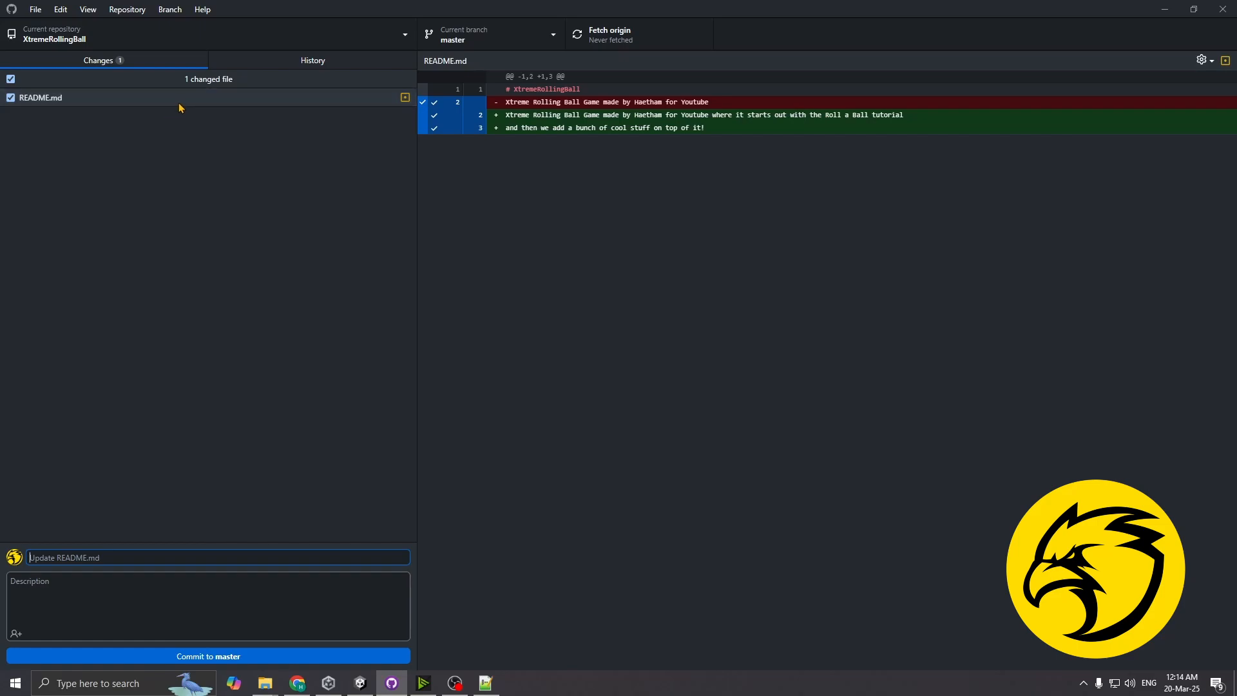
{"action": "left_click", "coordinate": [210, 104]}
{"action": "left_click", "coordinate": [297, 683]}
{"action": "left_click", "coordinate": [297, 683]}
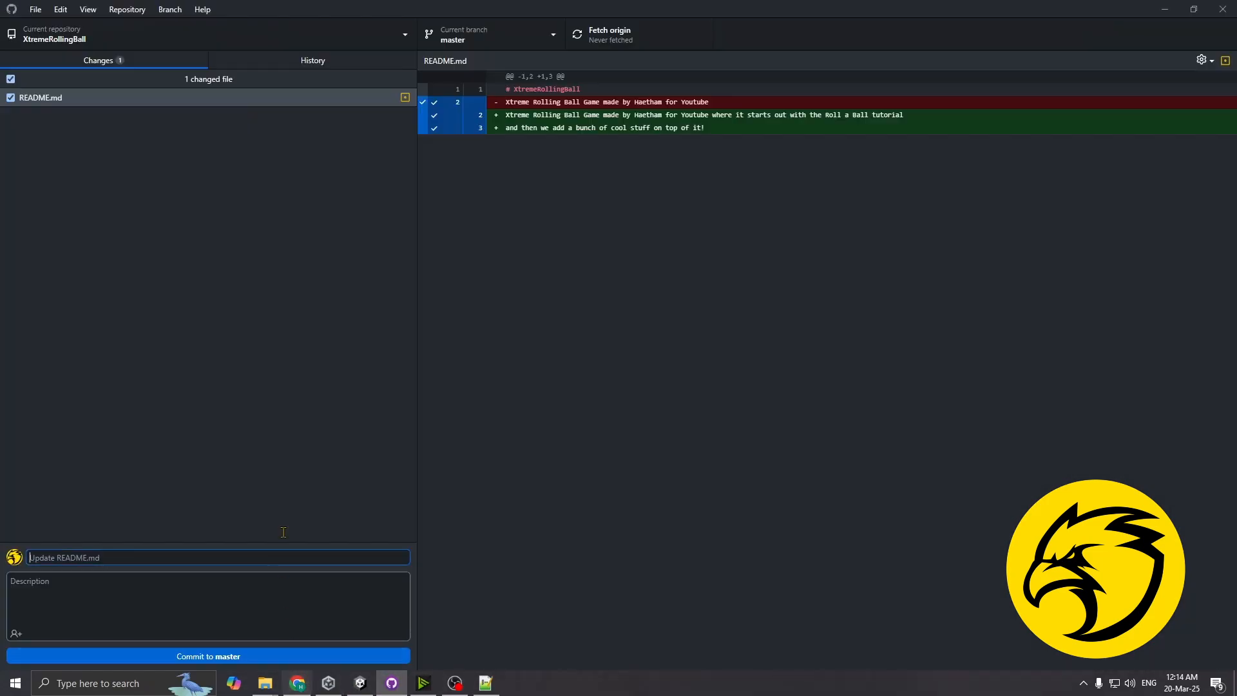
- Commit the README.md change to master with summary "Updated Readme file" and a description noting new content that explains the project
{"action": "left_click", "coordinate": [97, 549]}
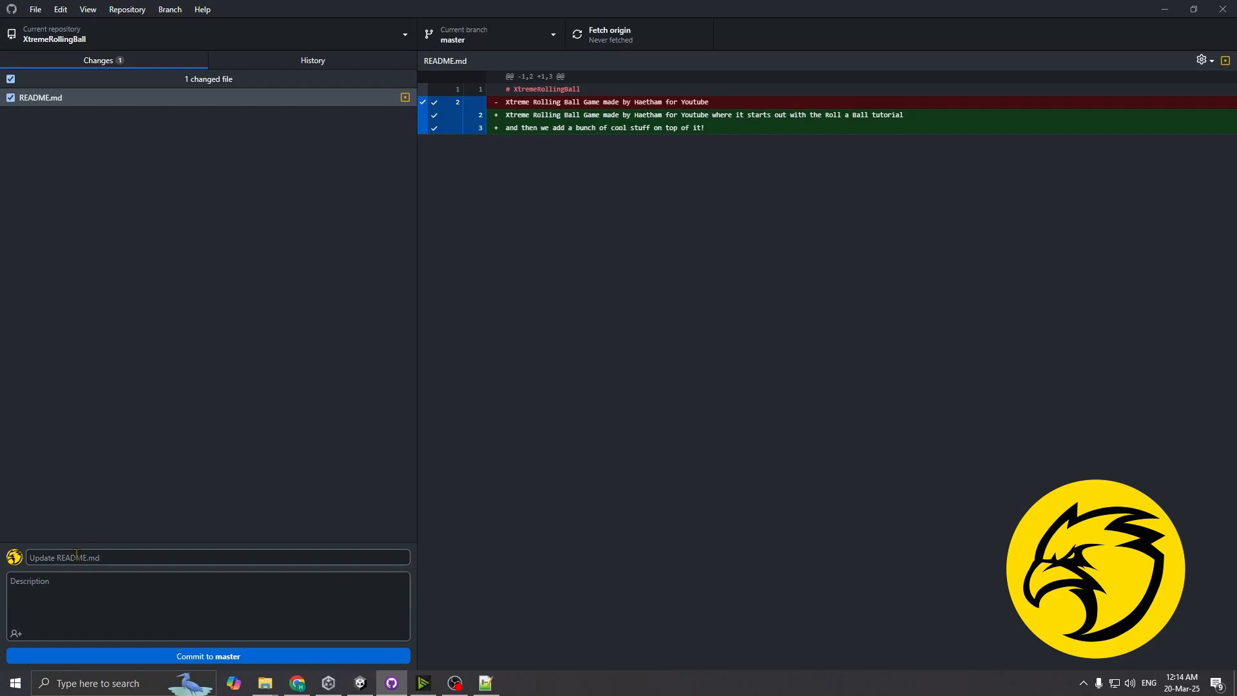
{"action": "left_click", "coordinate": [76, 553]}
{"action": "type", "text": "Updated Read"}
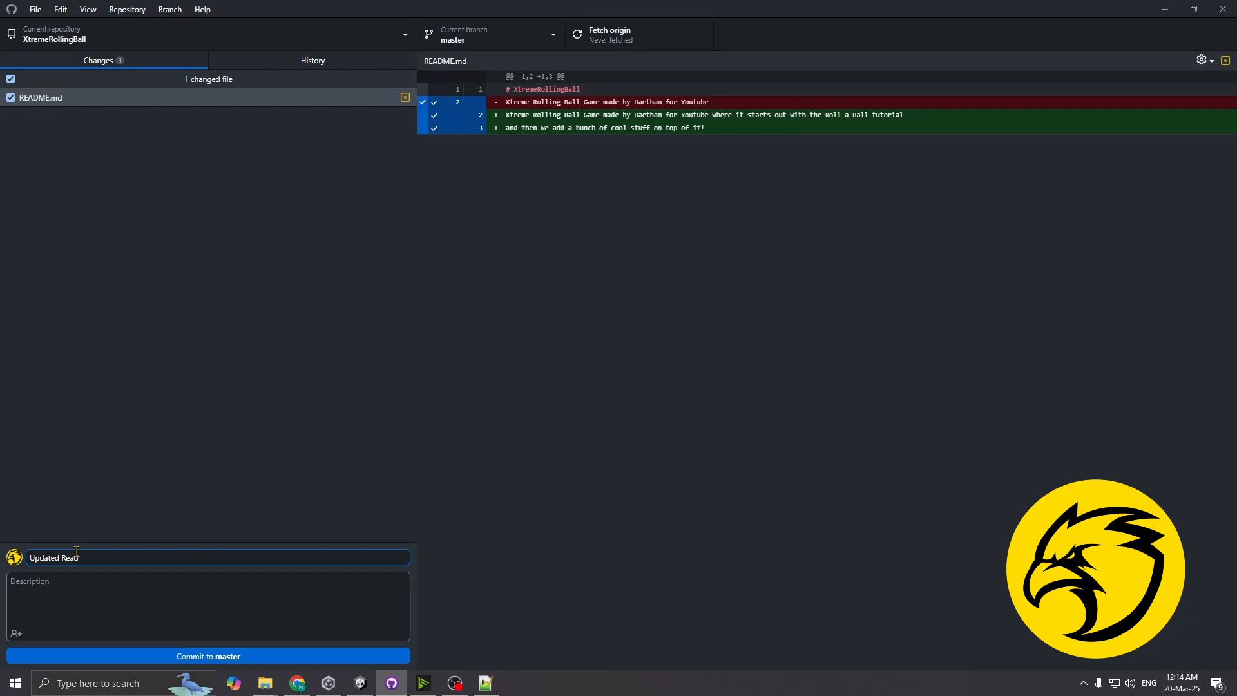
{"action": "type", "text": "le"}
{"action": "key", "text": "Tab"}
{"action": "type", "text": "U"}
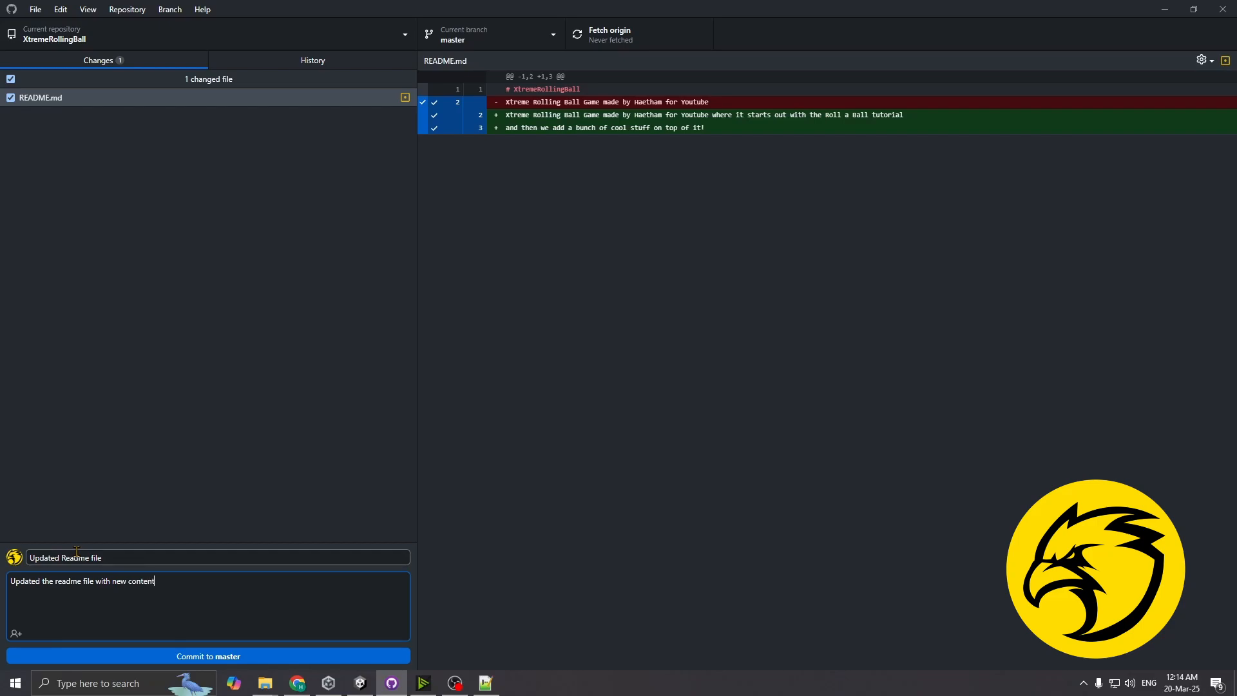
{"action": "type", "text": "explains the project."}
{"action": "left_click", "coordinate": [199, 657]}
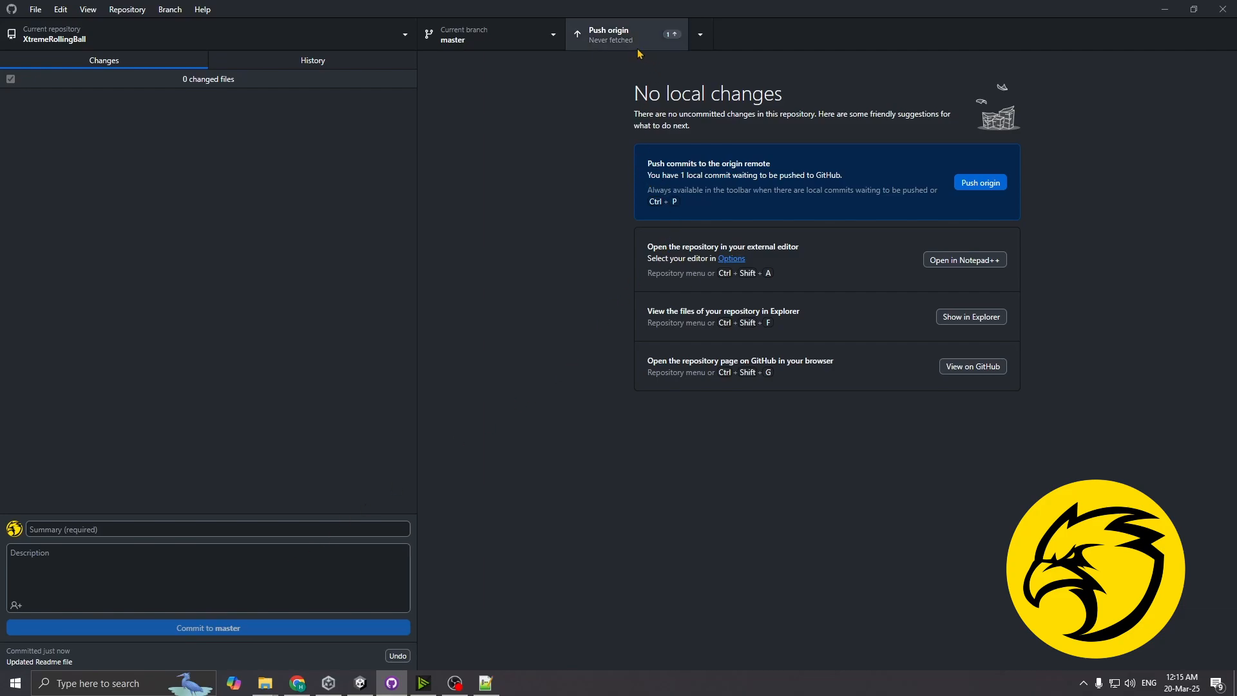
- Push the commit to origin, and reload the XtremeRollingBall repository page in Chrome to check the updated README text
{"action": "left_click", "coordinate": [608, 40]}
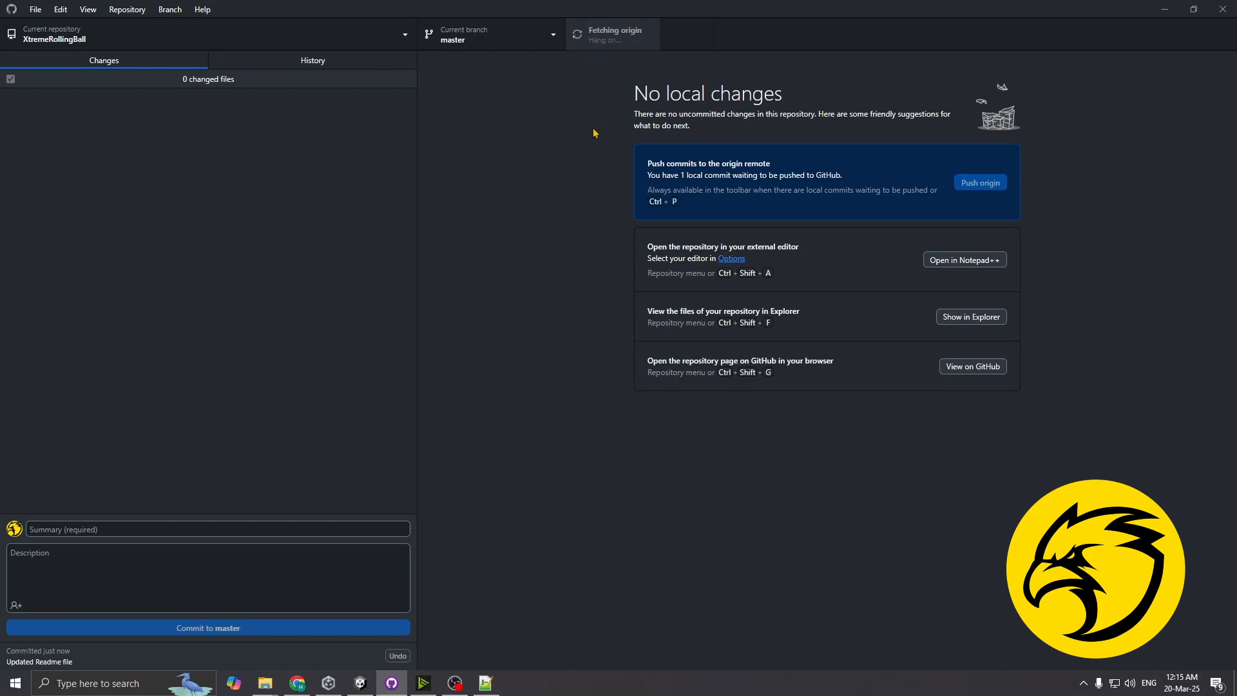
{"action": "left_click", "coordinate": [301, 683]}
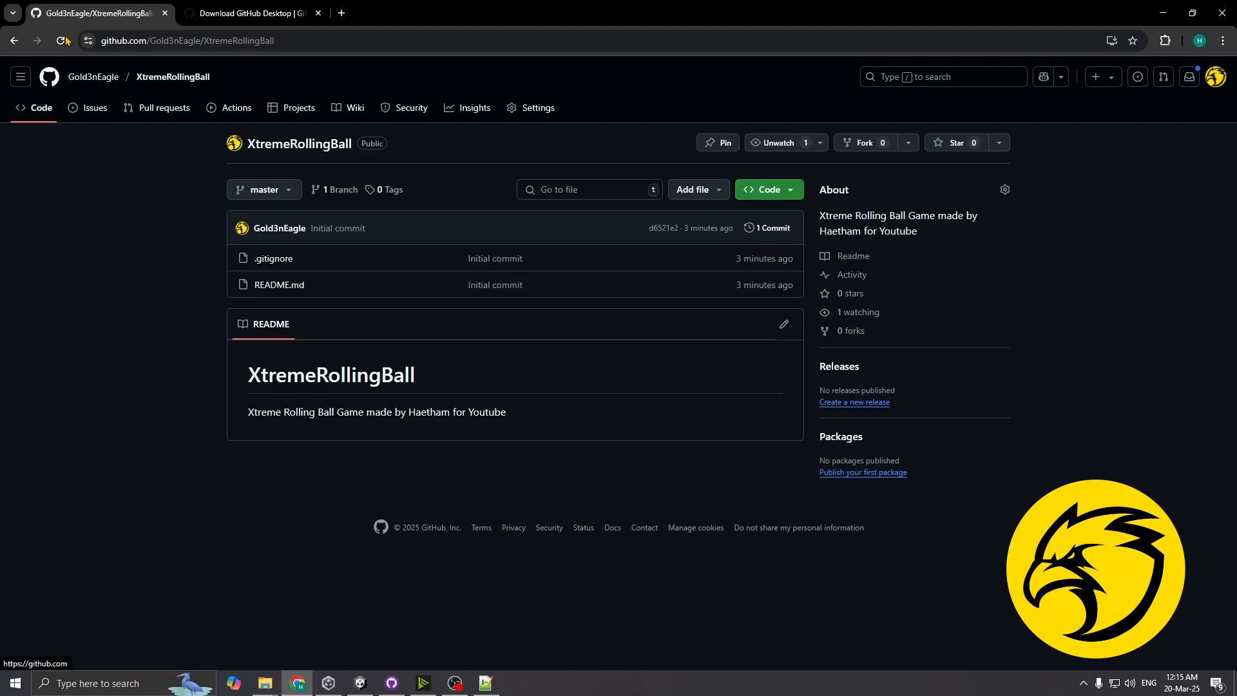
{"action": "left_click", "coordinate": [62, 41]}
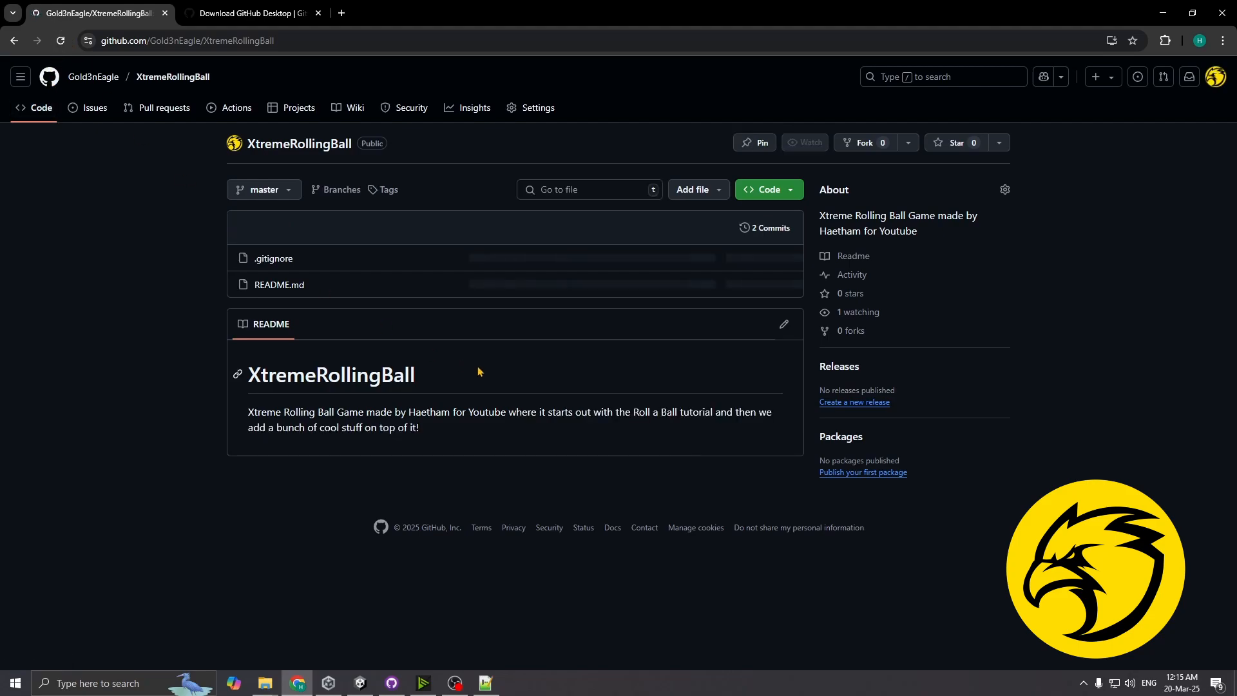
{"action": "left_click_drag", "start_coordinate": [497, 433], "coordinate": [419, 407]}
{"action": "left_click", "coordinate": [498, 409]}
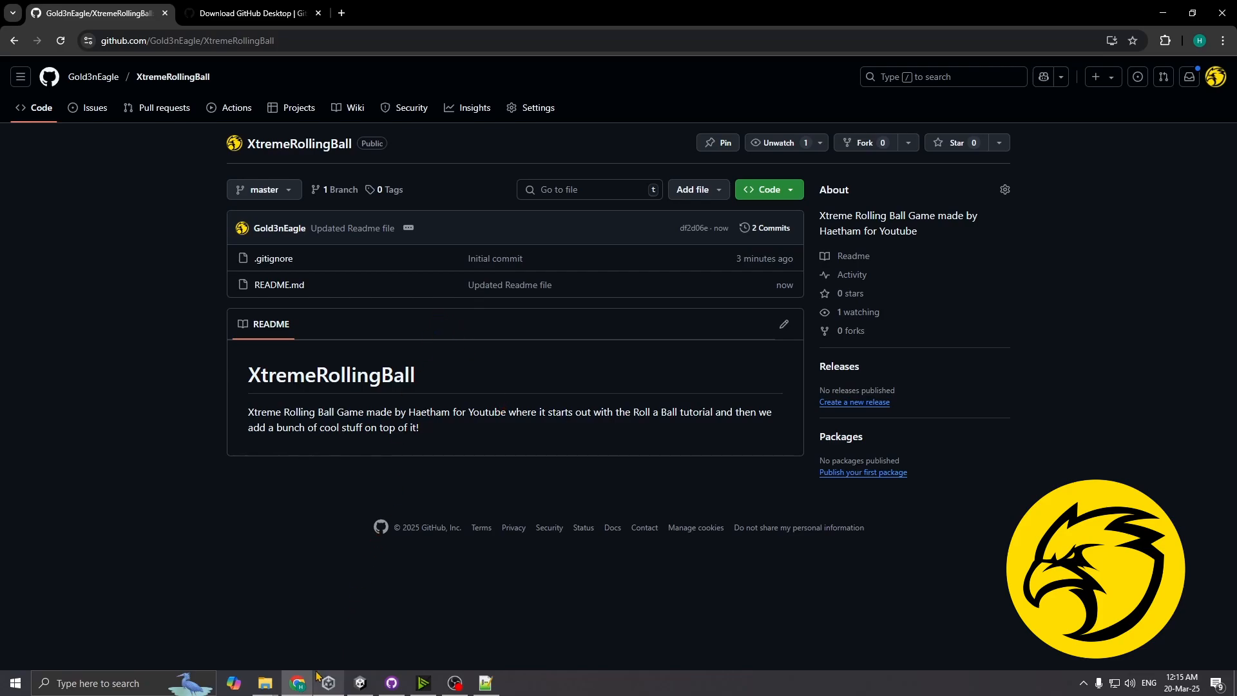
- Switch to the Unity editor with the Xtreme Rolling Ball project's SampleScene
{"action": "mouse_move", "coordinate": [318, 676]}
{"action": "left_click", "coordinate": [360, 681]}
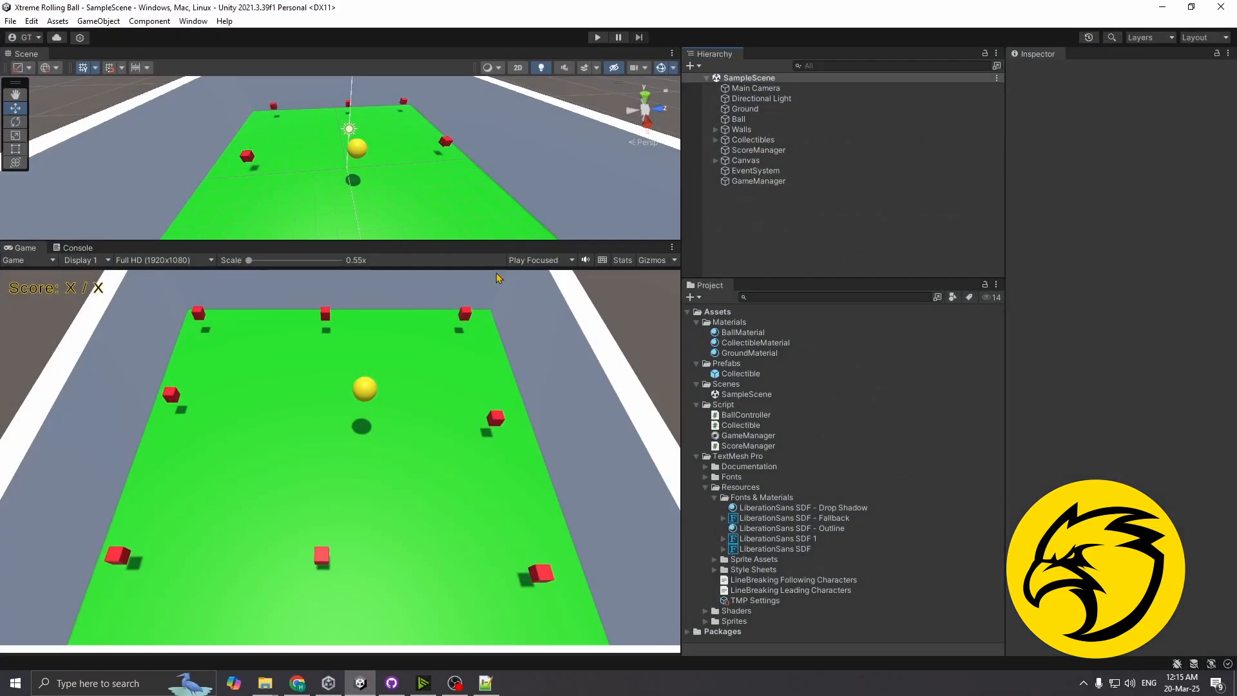